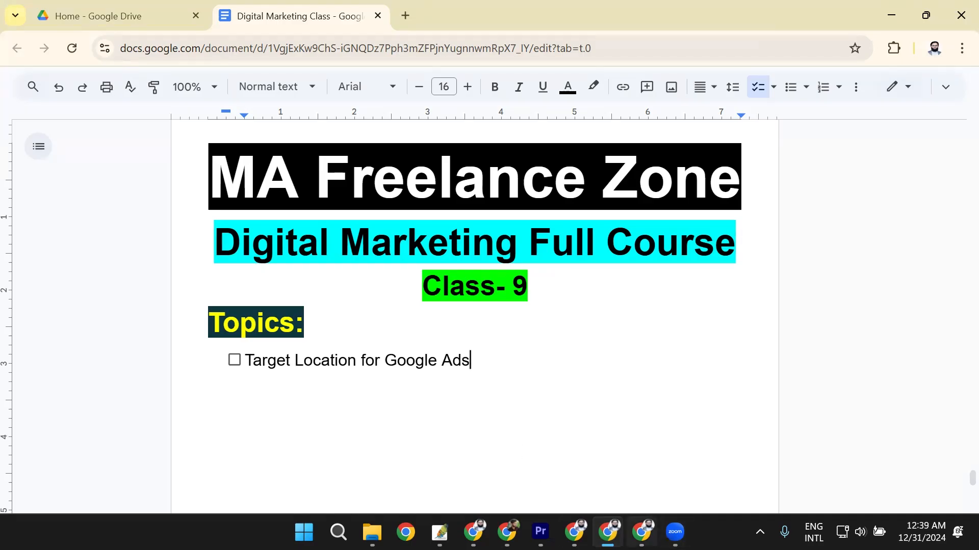
# Step: Switch to the other Chrome window, open the Google Ads website and sign in to the advertising account
pyautogui.click(641, 532)
pyautogui.write('ad')
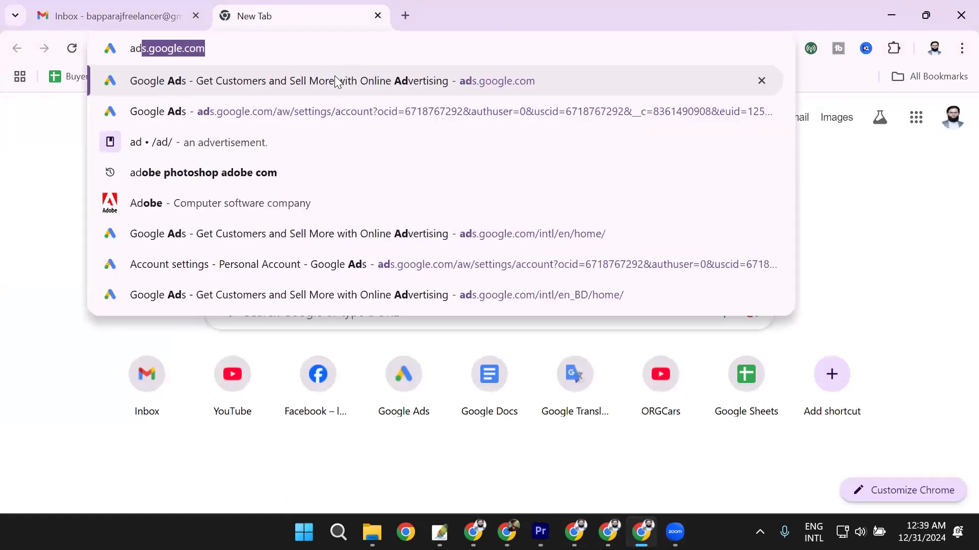
pyautogui.click(335, 79)
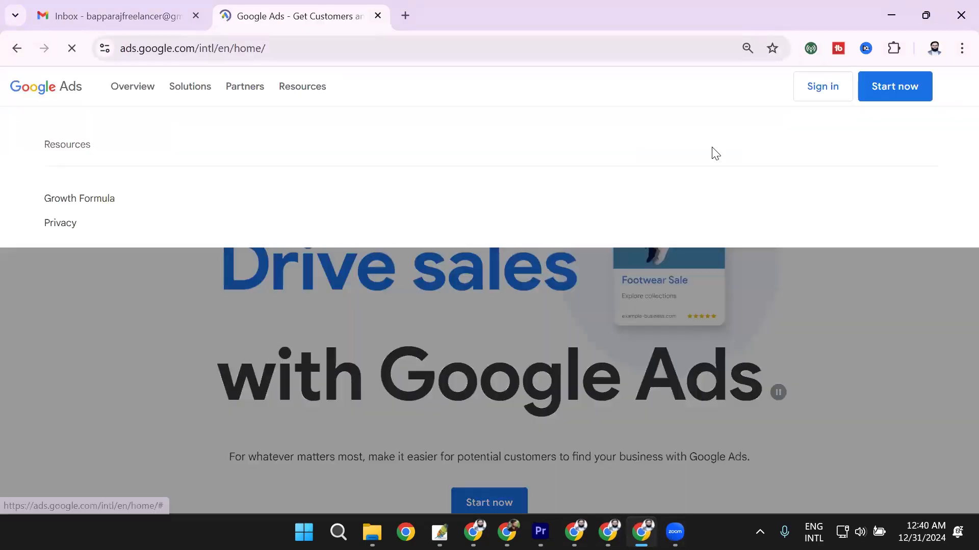
pyautogui.click(817, 90)
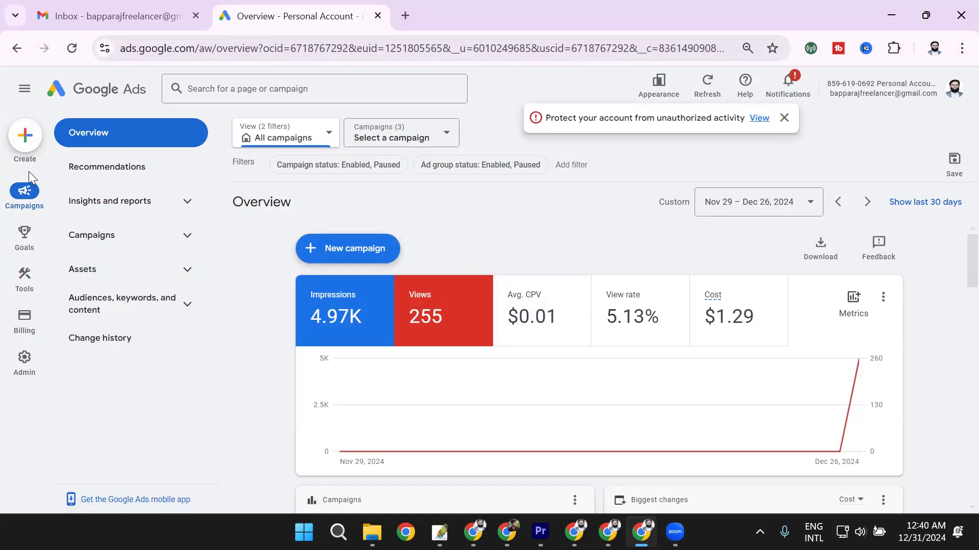
# Step: Start a new campaign with Sales as the objective and Search as the campaign type
pyautogui.click(26, 146)
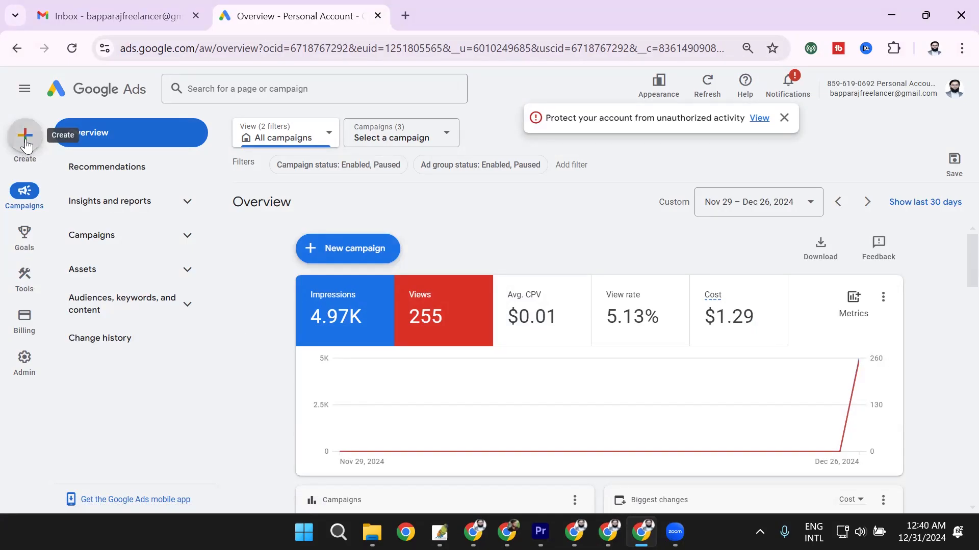
pyautogui.click(57, 142)
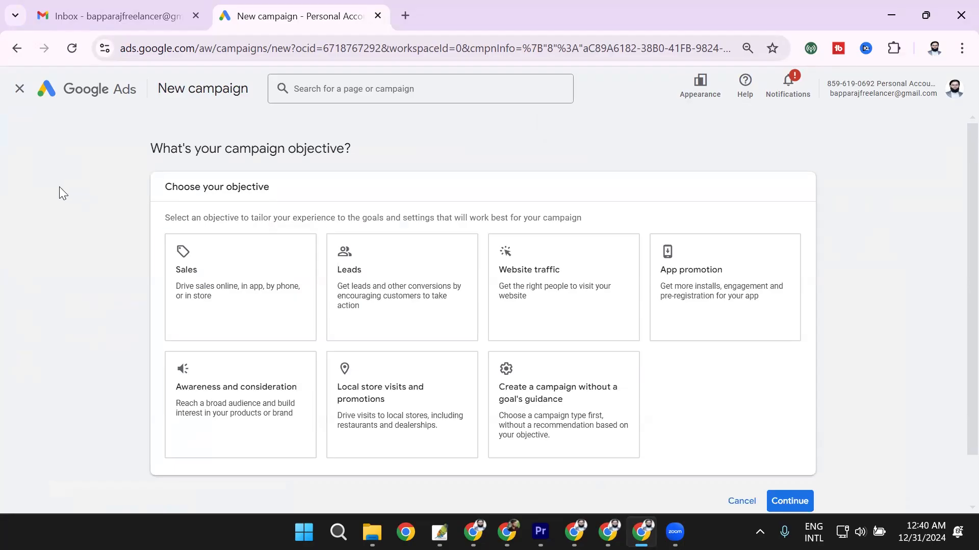
pyautogui.click(205, 304)
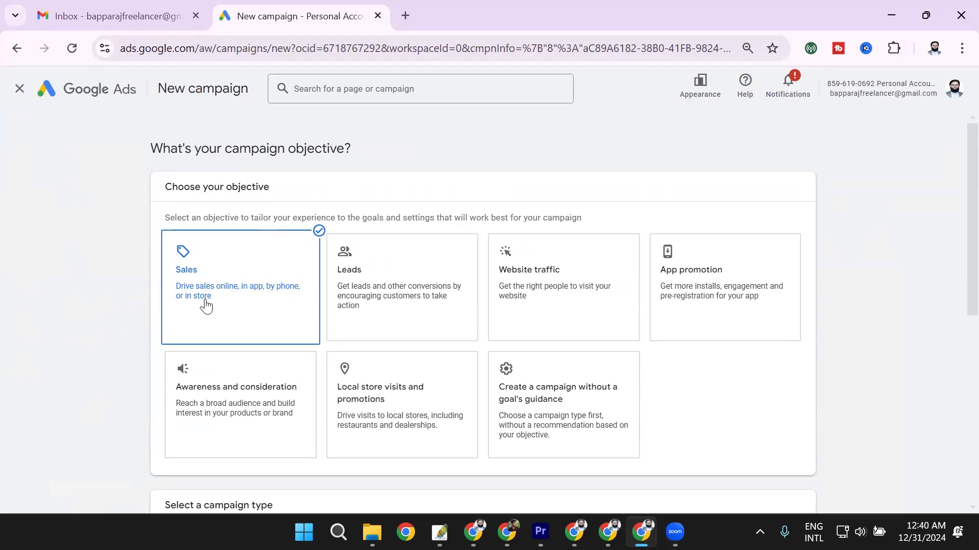
pyautogui.scroll(-4, 206, 306)
pyautogui.click(209, 317)
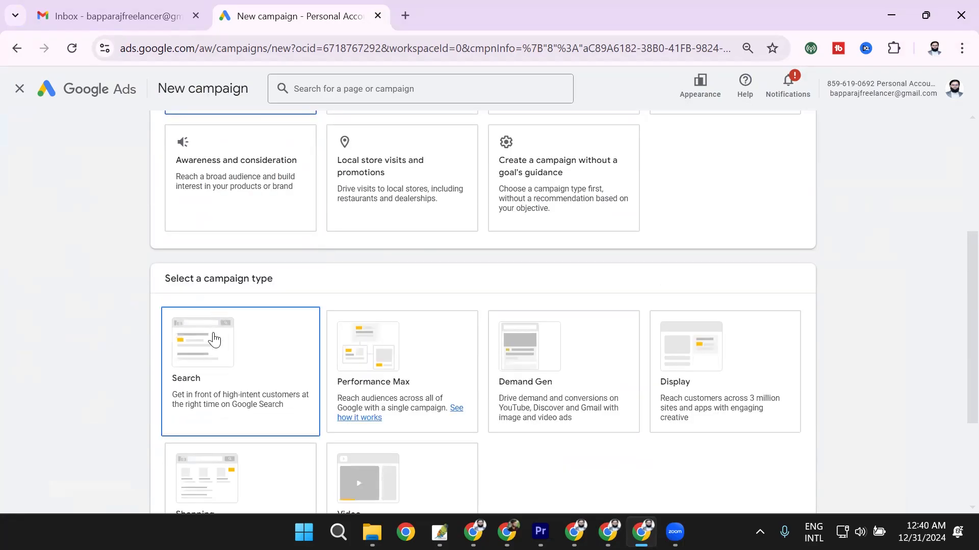
pyautogui.click(212, 372)
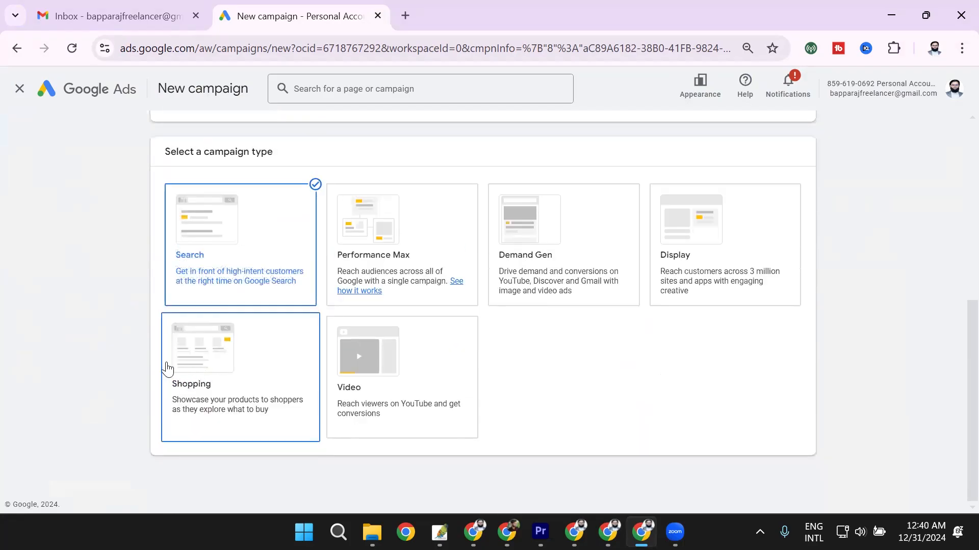
pyautogui.scroll(7, 100, 332)
pyautogui.scroll(-3, 94, 332)
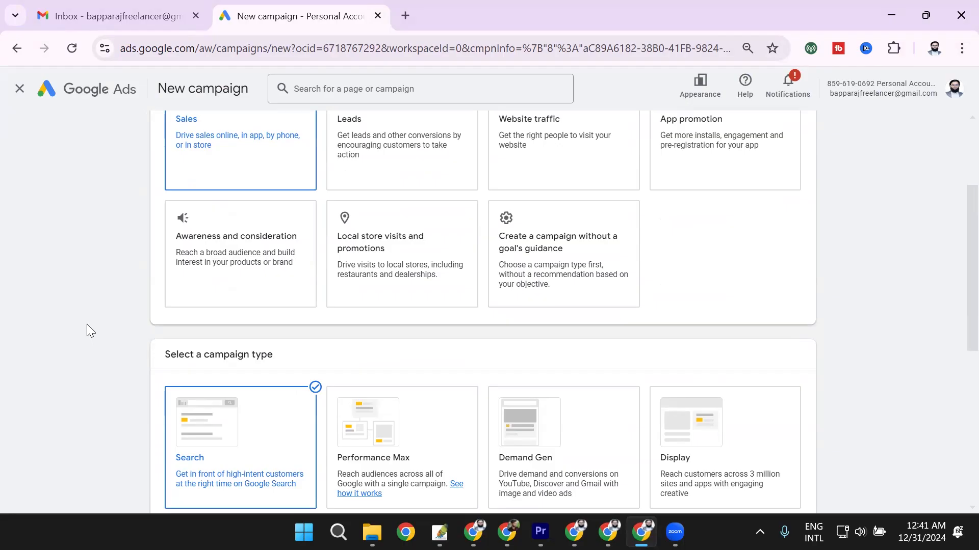
pyautogui.scroll(-7, 81, 325)
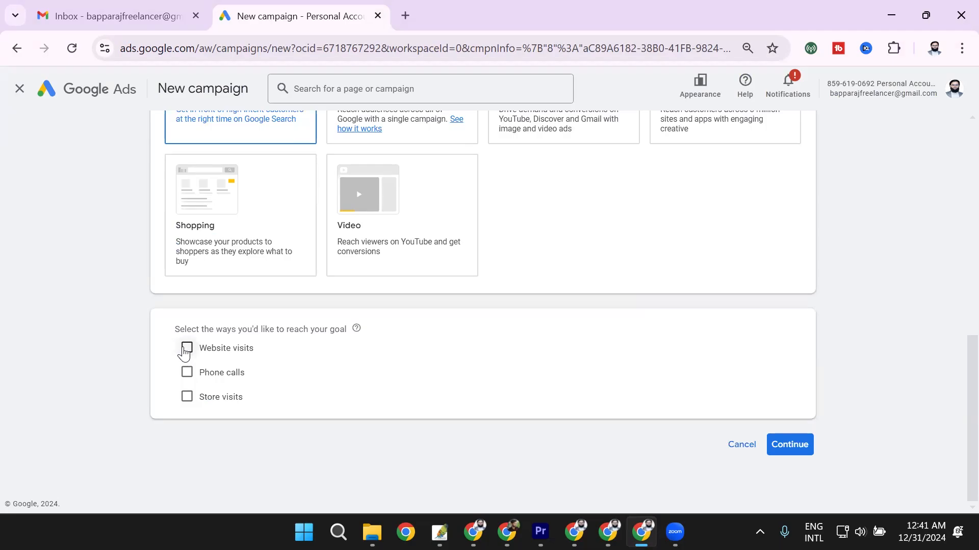
# Step: Choose Website visits as the way to reach the goal, using the address copied from the open MAONLINEZONE site, and continue
pyautogui.click(187, 349)
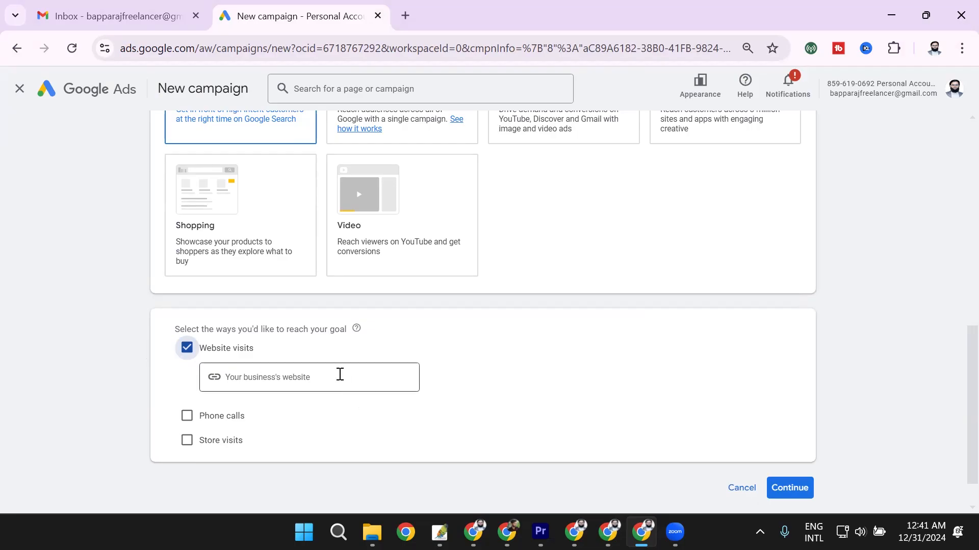
pyautogui.click(574, 532)
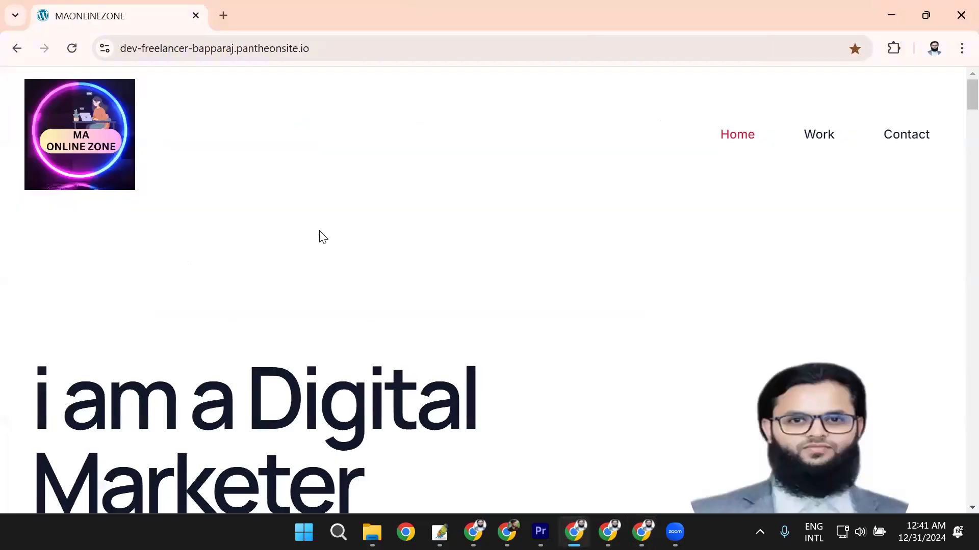
pyautogui.click(214, 51)
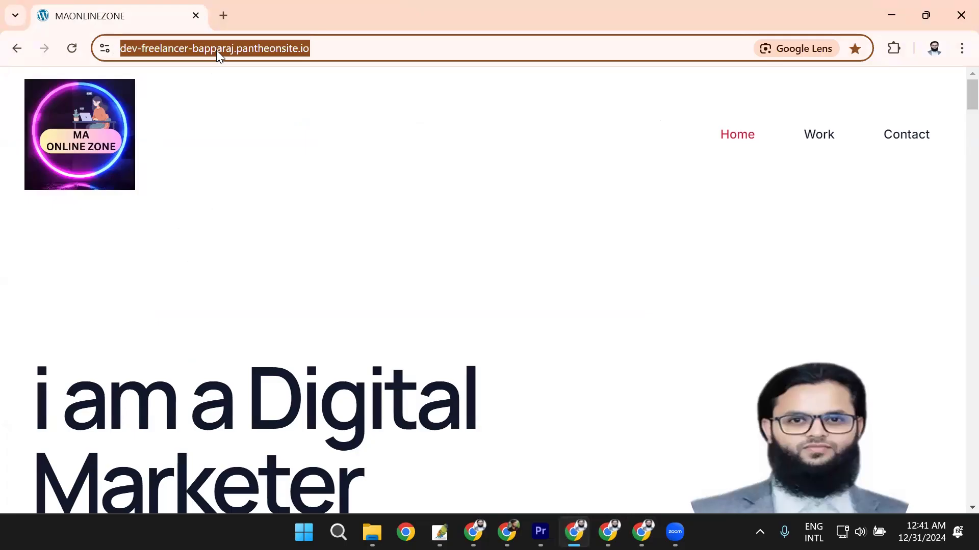
pyautogui.click(607, 531)
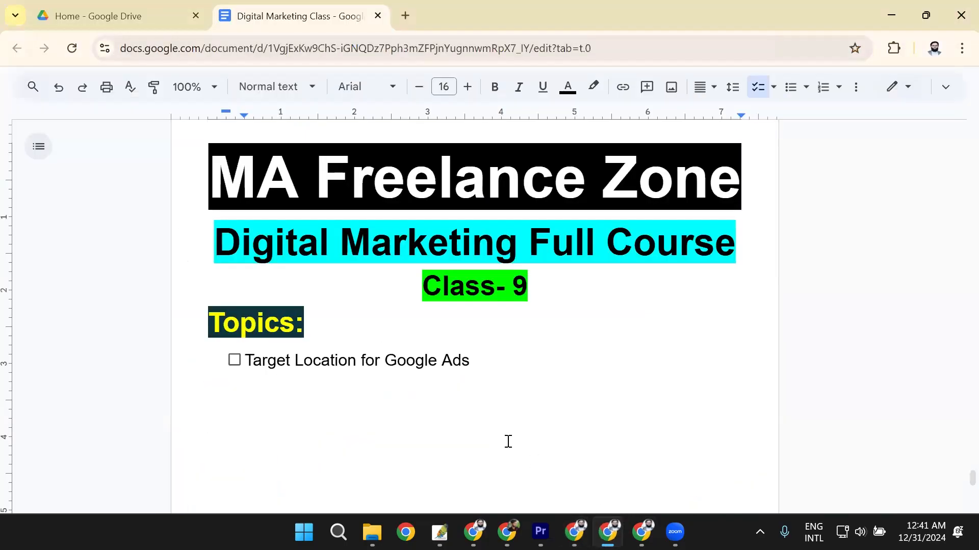
pyautogui.click(641, 531)
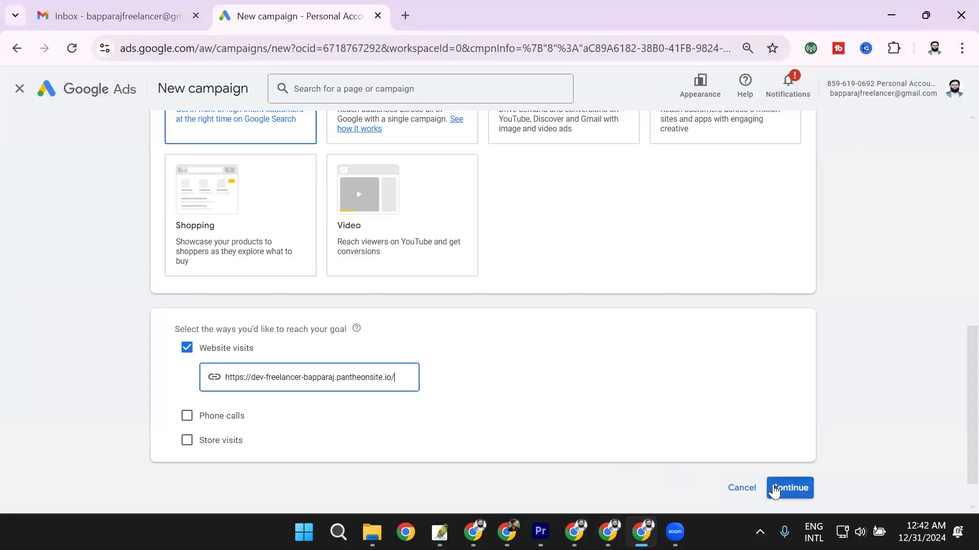
pyautogui.click(789, 488)
# Step: Set Purchase as the sales conversion goal, then agree and continue with the default campaign name and enhanced conversions on
pyautogui.scroll(-4, 124, 382)
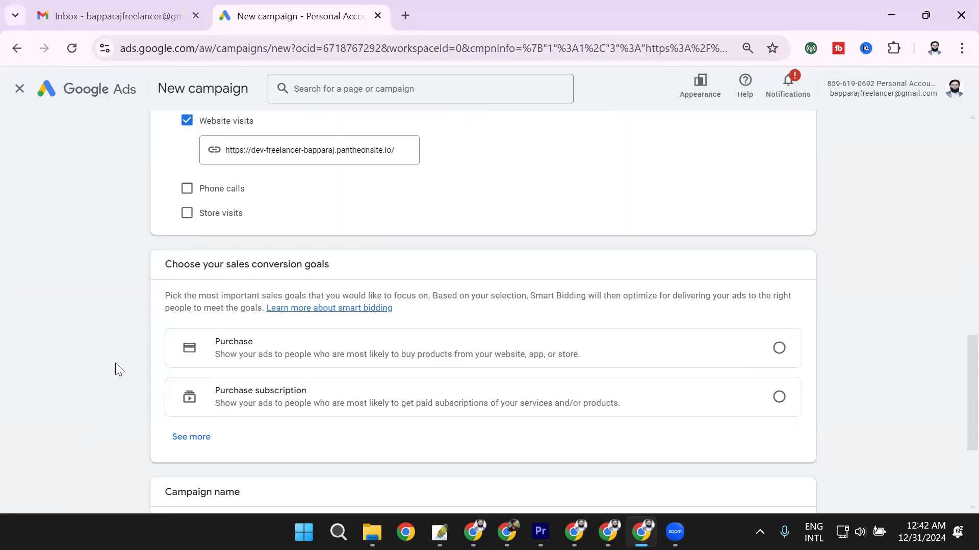
pyautogui.click(262, 341)
pyautogui.scroll(-4, 114, 366)
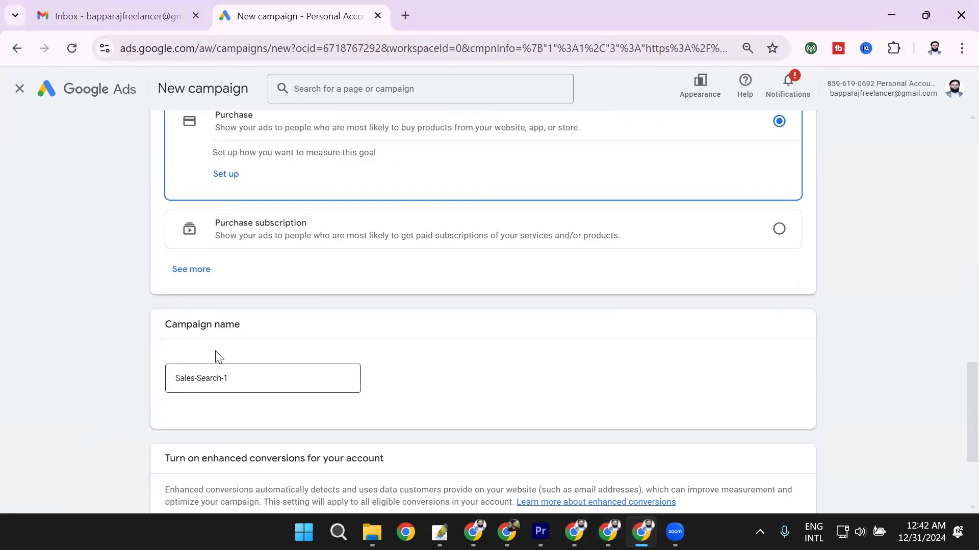
pyautogui.moveTo(237, 380); pyautogui.dragTo(168, 386)
pyautogui.click(136, 379)
pyautogui.scroll(-3, 207, 380)
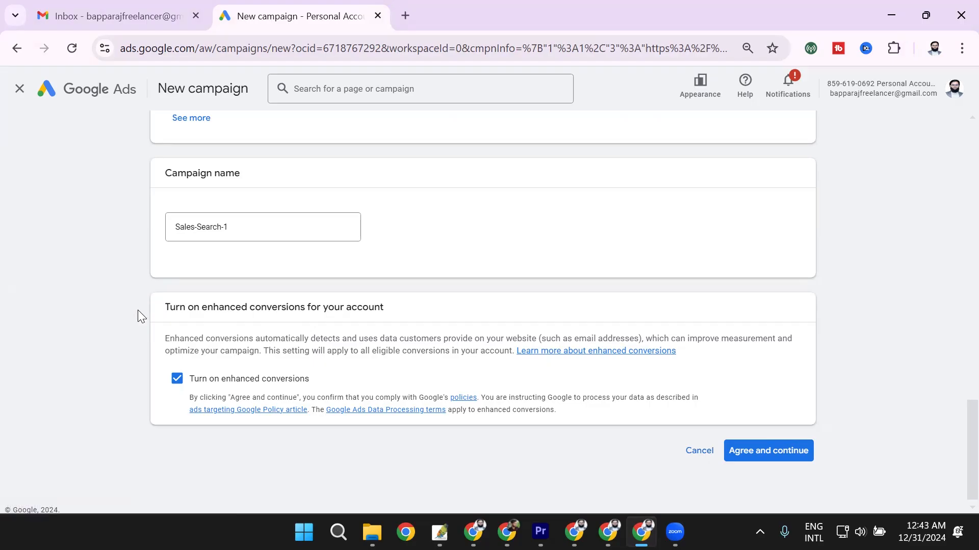
pyautogui.click(756, 455)
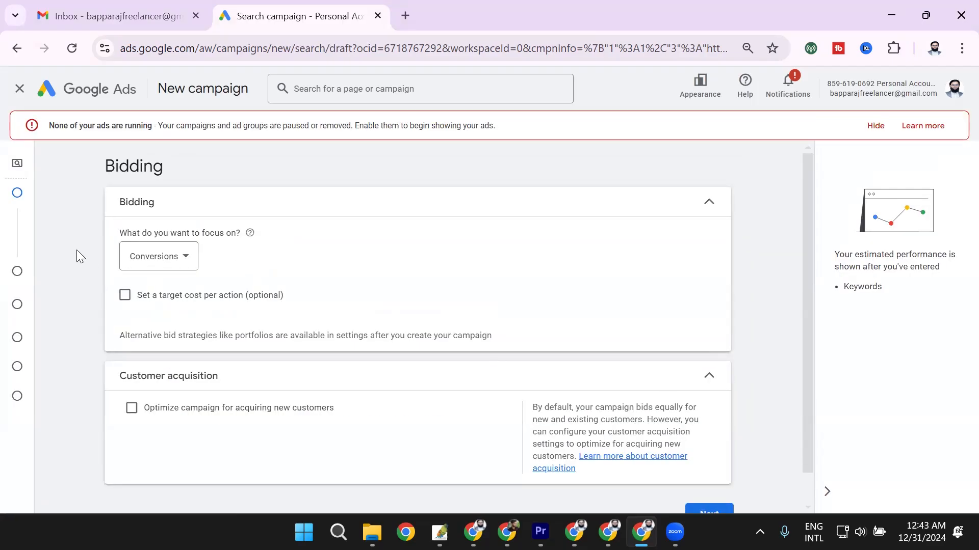
pyautogui.click(162, 257)
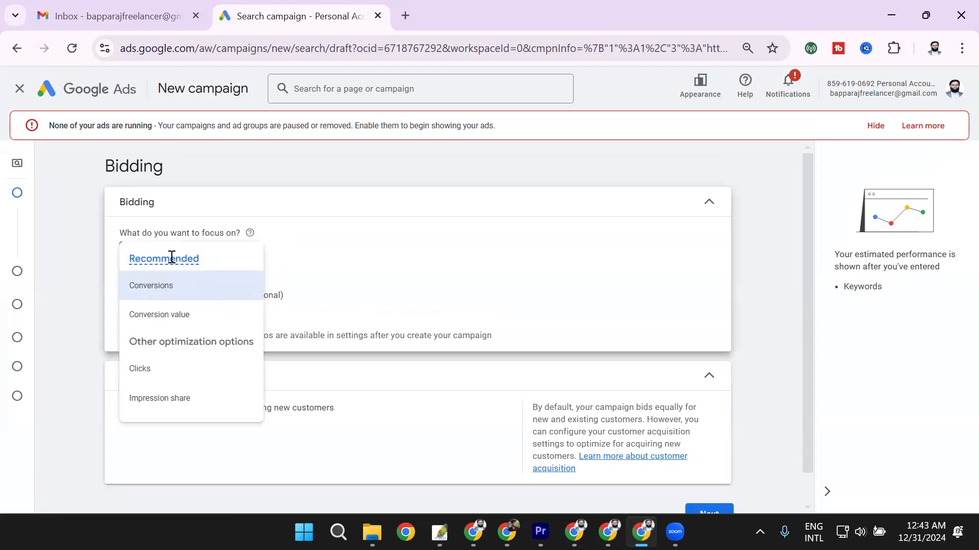
pyautogui.click(79, 279)
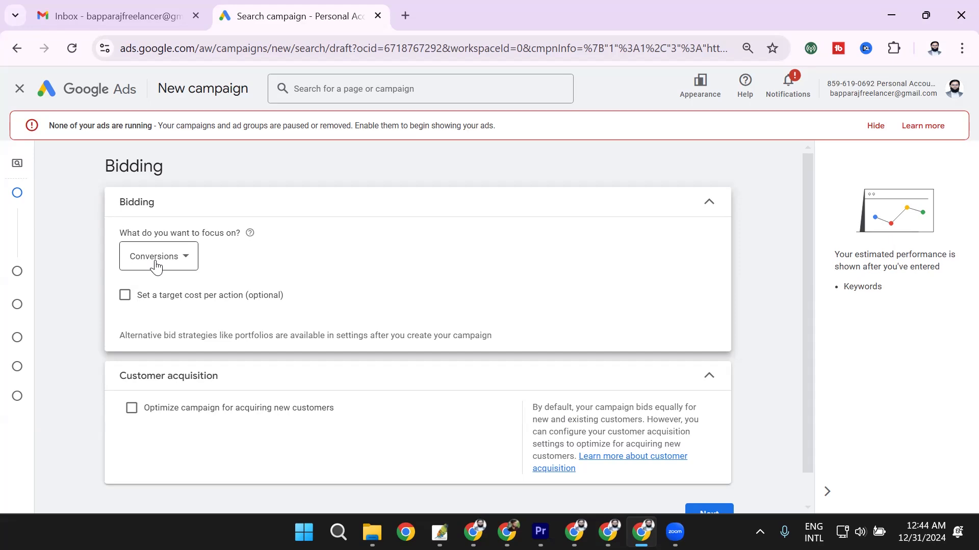
pyautogui.click(124, 296)
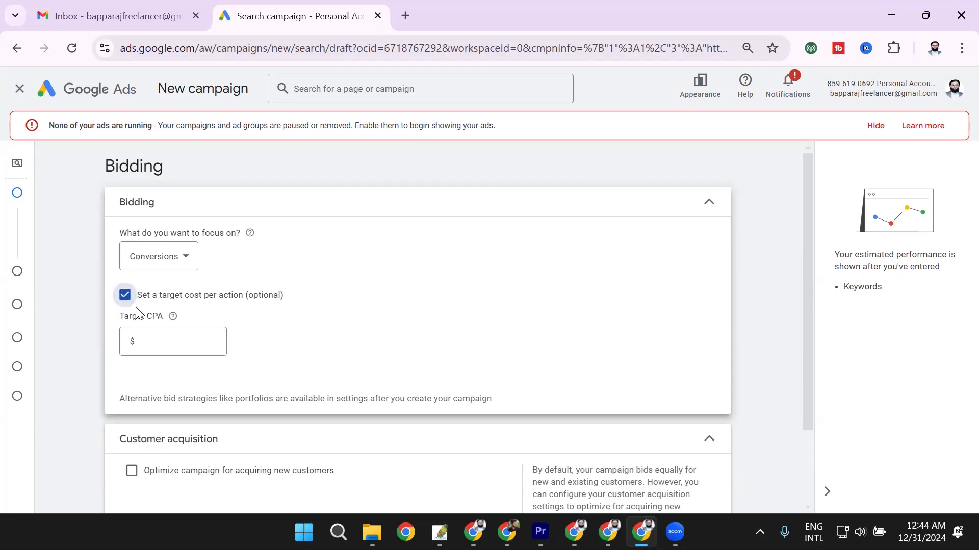
pyautogui.click(157, 339)
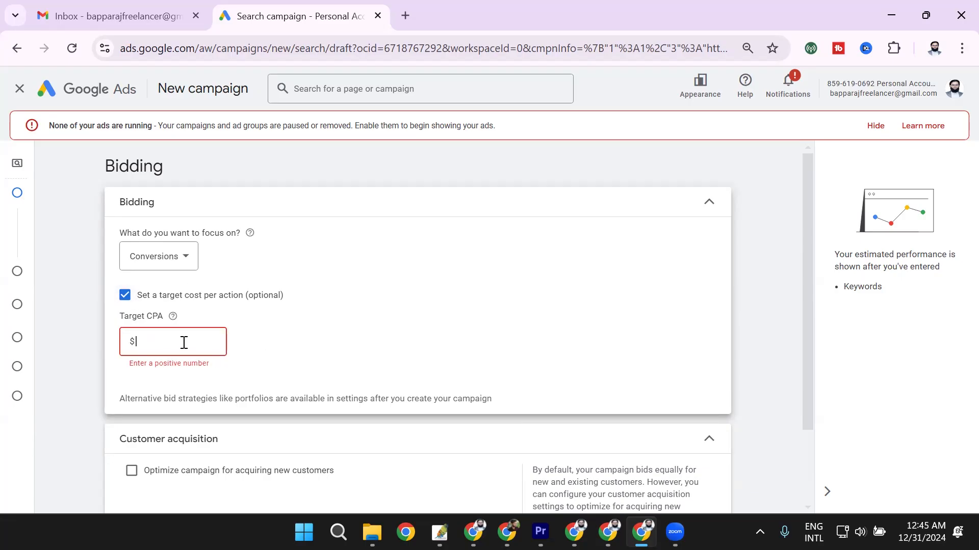
pyautogui.click(125, 296)
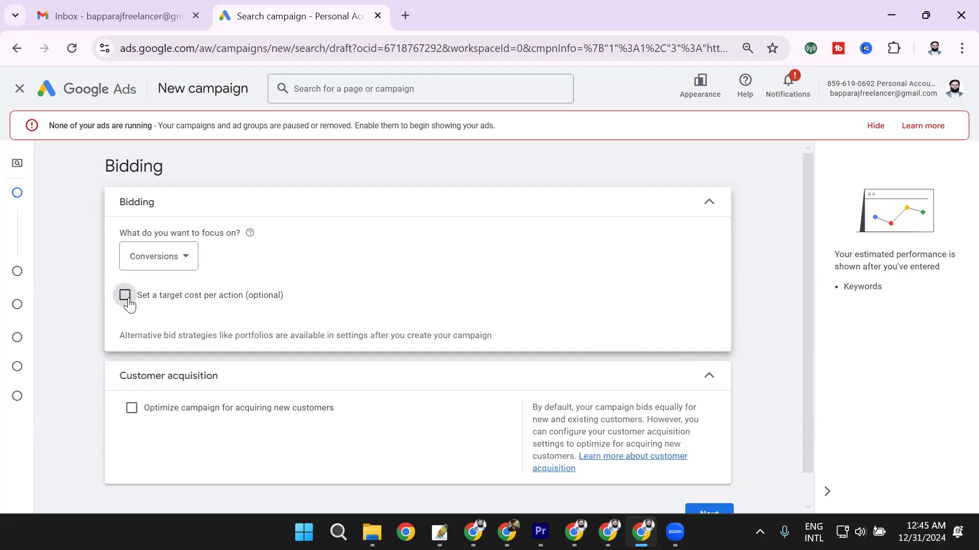
# Step: Accept the bidding settings and include the United States as a custom target location in the campaign settings
pyautogui.scroll(-1, 527, 474)
pyautogui.click(707, 481)
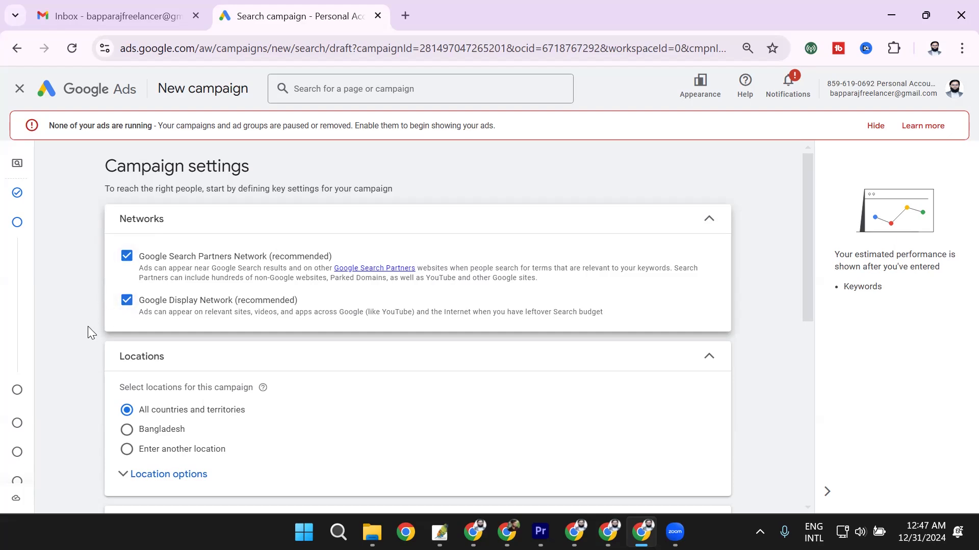
pyautogui.scroll(-1, 83, 327)
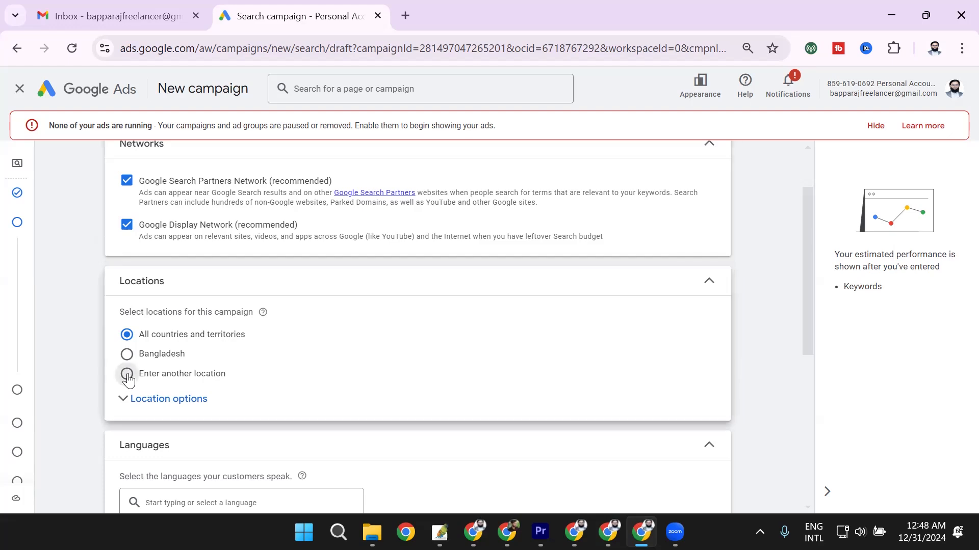
pyautogui.click(127, 374)
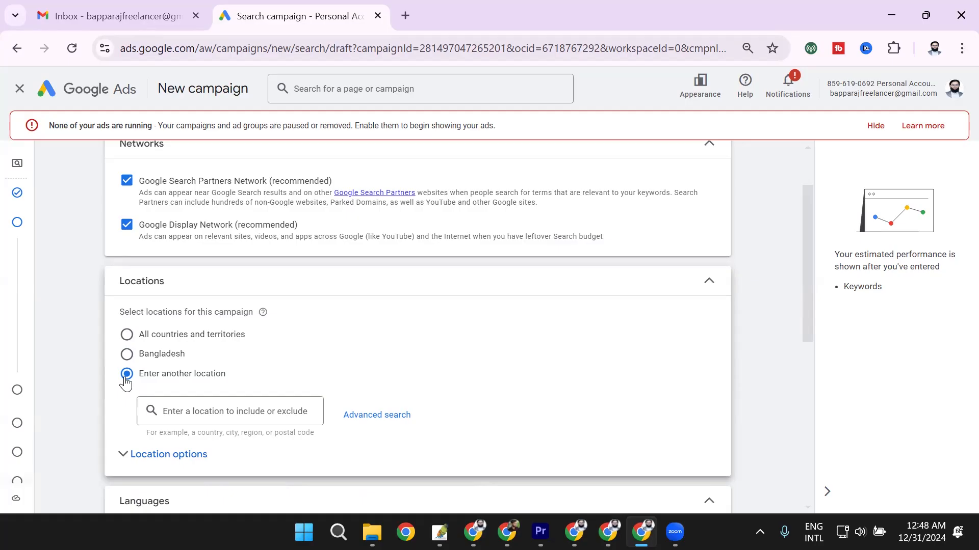
pyautogui.click(188, 409)
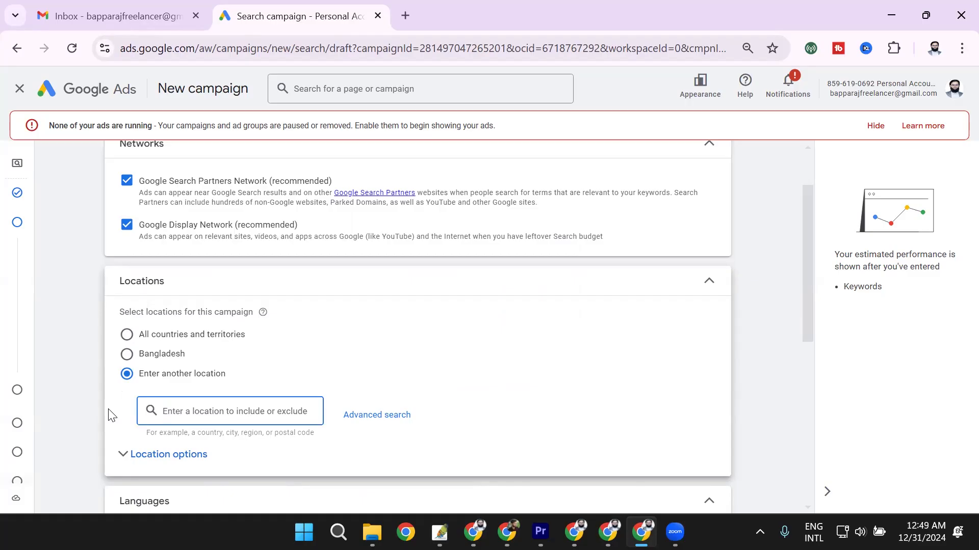
pyautogui.write('united')
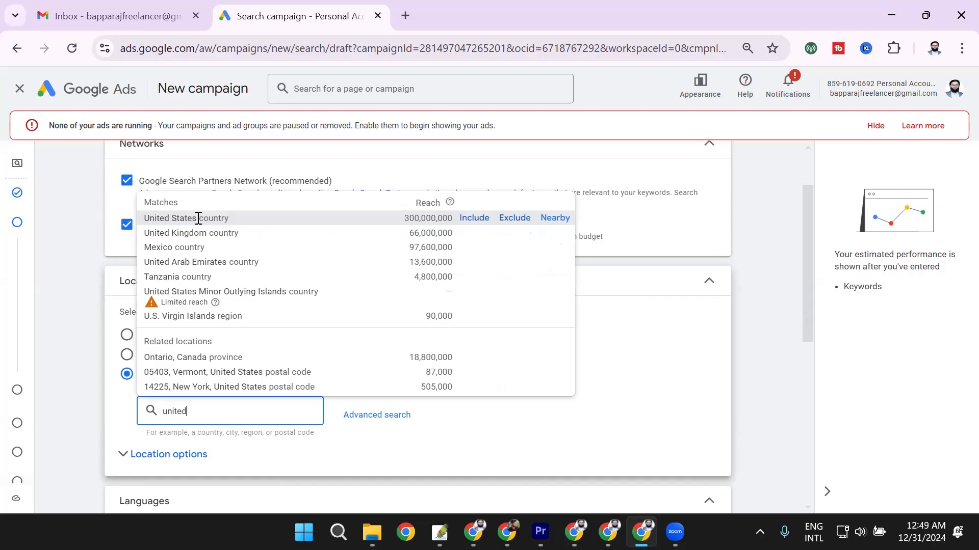
pyautogui.click(470, 224)
pyautogui.scroll(-2, 299, 380)
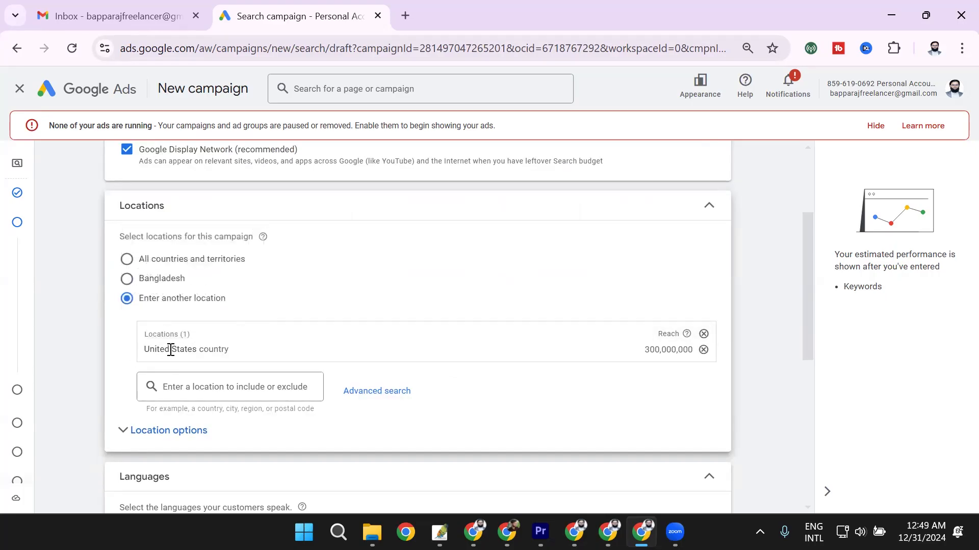
# Step: Include the United Kingdom as a second target country for the campaign
pyautogui.click(181, 387)
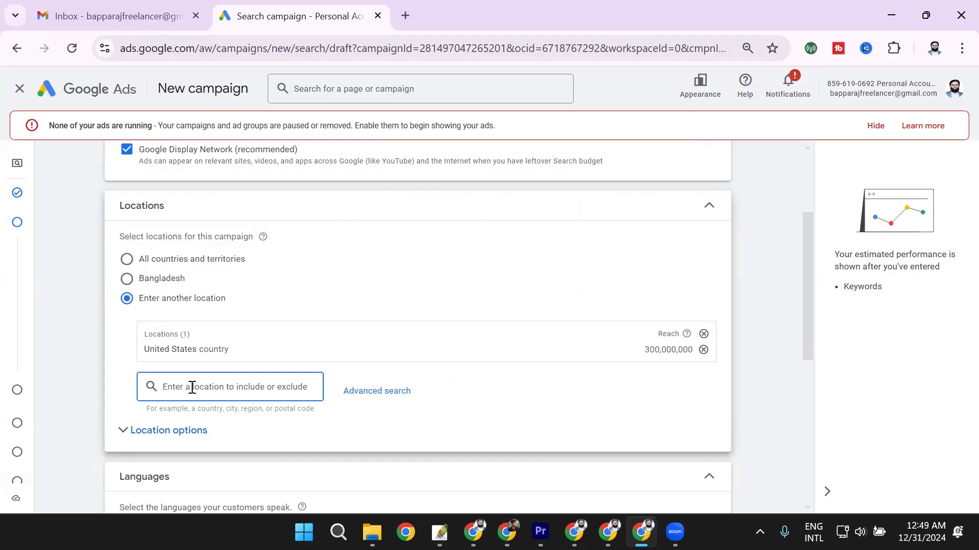
pyautogui.write('united')
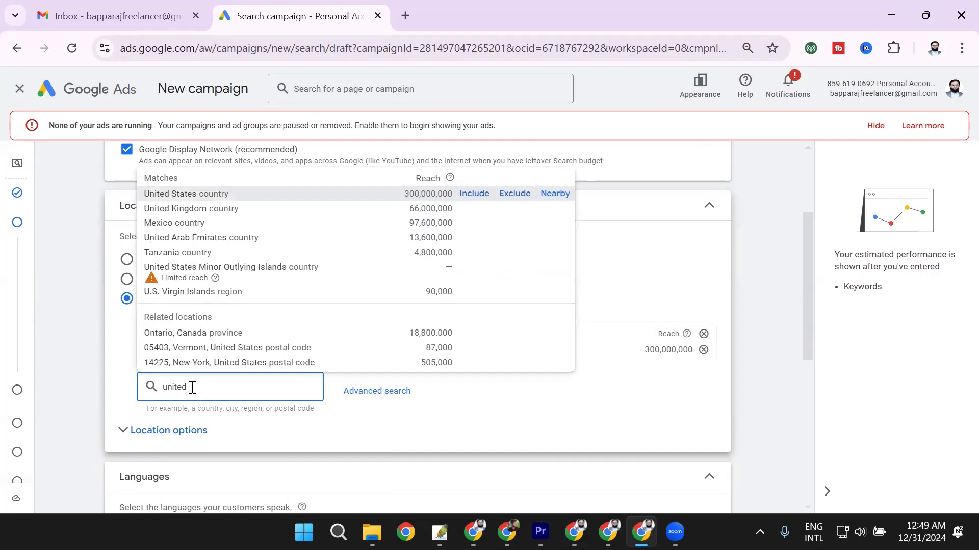
pyautogui.write(' kin')
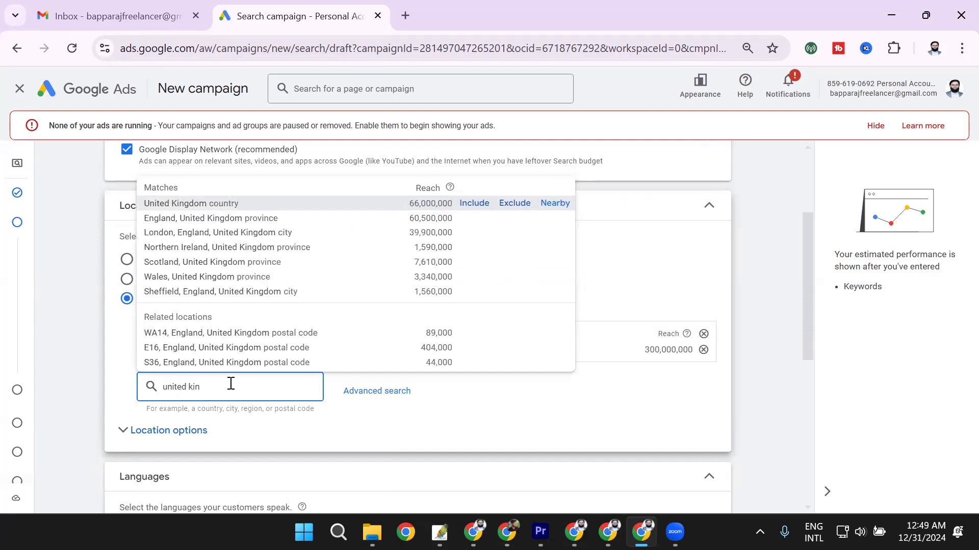
pyautogui.click(465, 209)
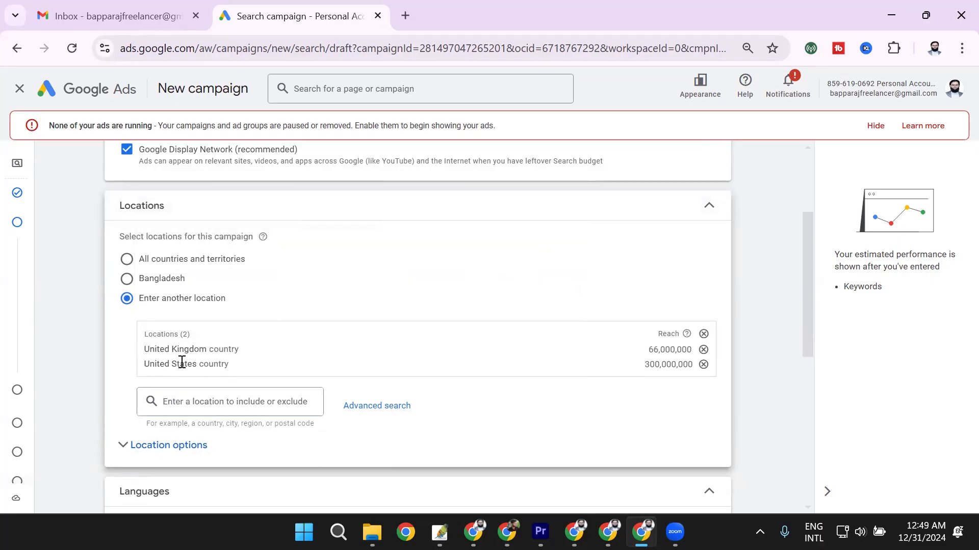
pyautogui.moveTo(154, 334); pyautogui.dragTo(216, 335)
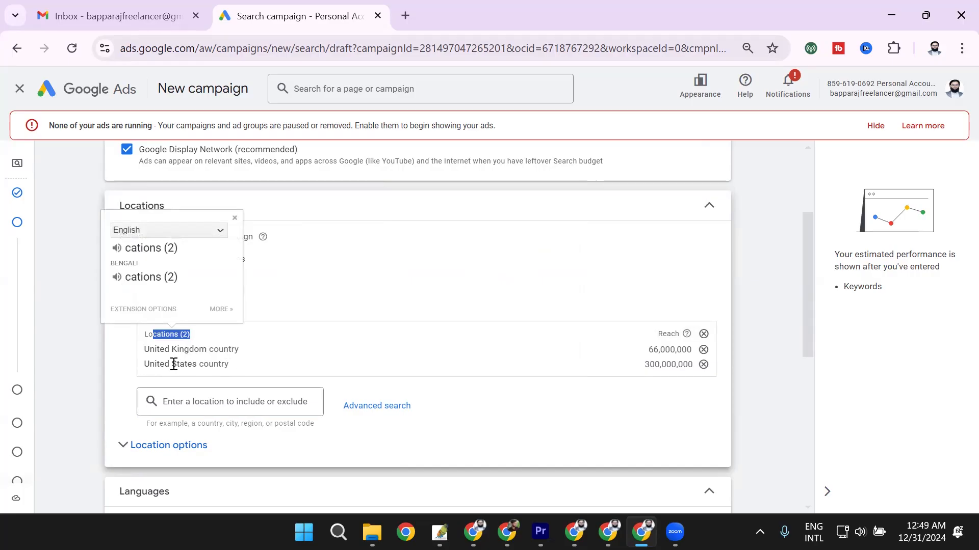
# Step: Include Bangladesh as a target country and remove the United States and the United Kingdom from the campaign's locations
pyautogui.click(209, 401)
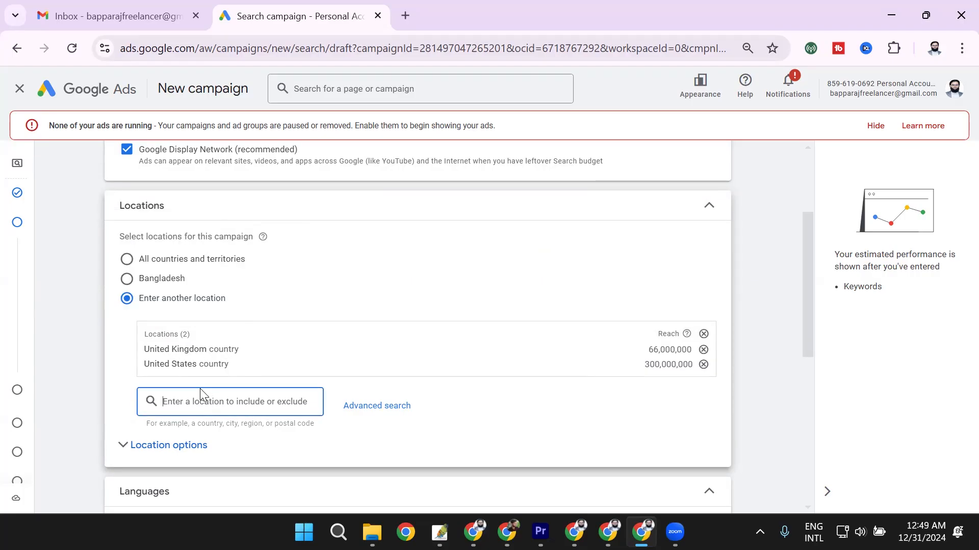
pyautogui.write('bangla')
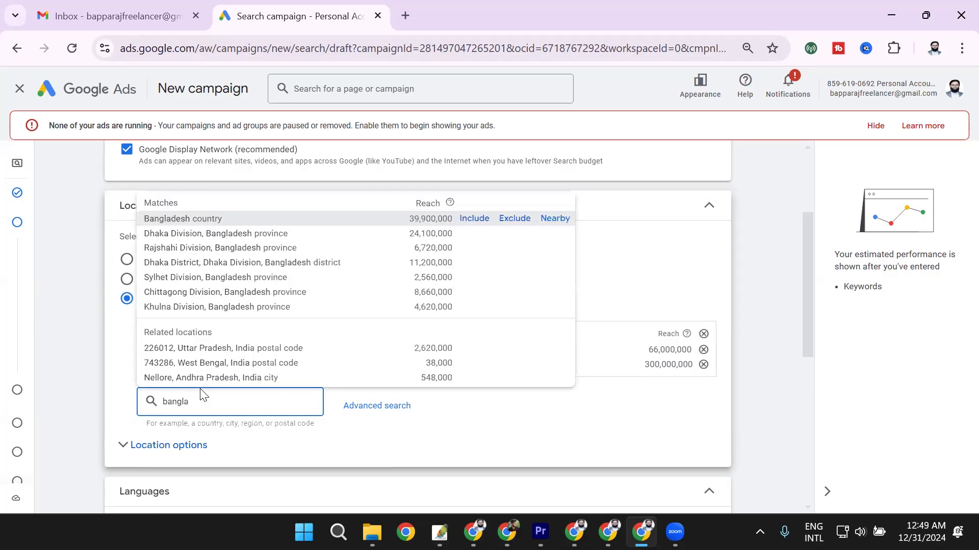
pyautogui.click(475, 220)
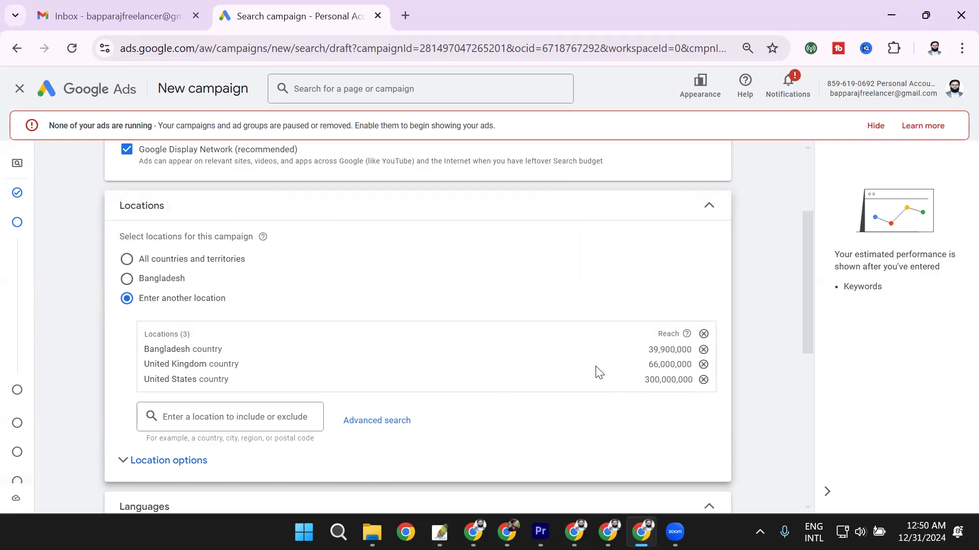
pyautogui.click(704, 380)
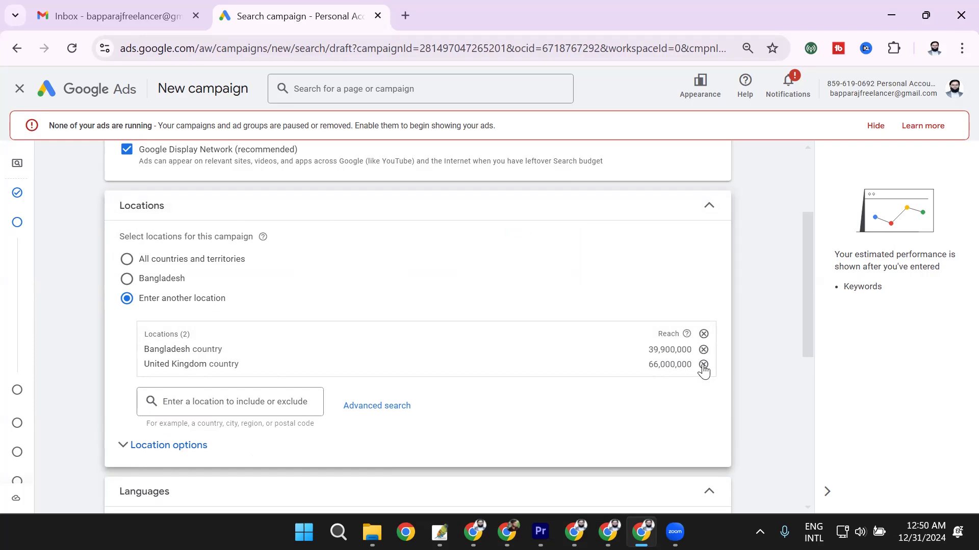
pyautogui.click(703, 365)
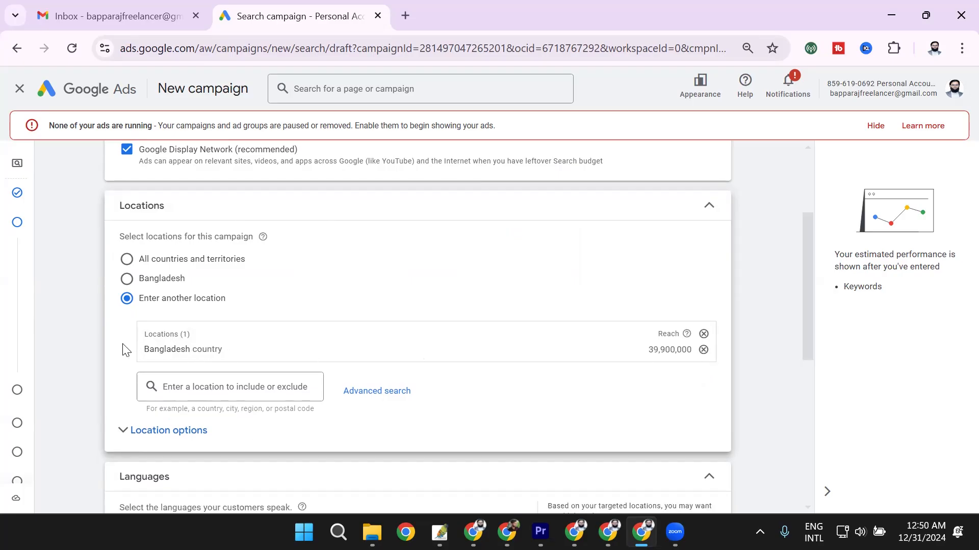
# Step: Try excluding Dhaka District, Bangladesh from the campaign's locations and remove that exclusion again
pyautogui.click(196, 387)
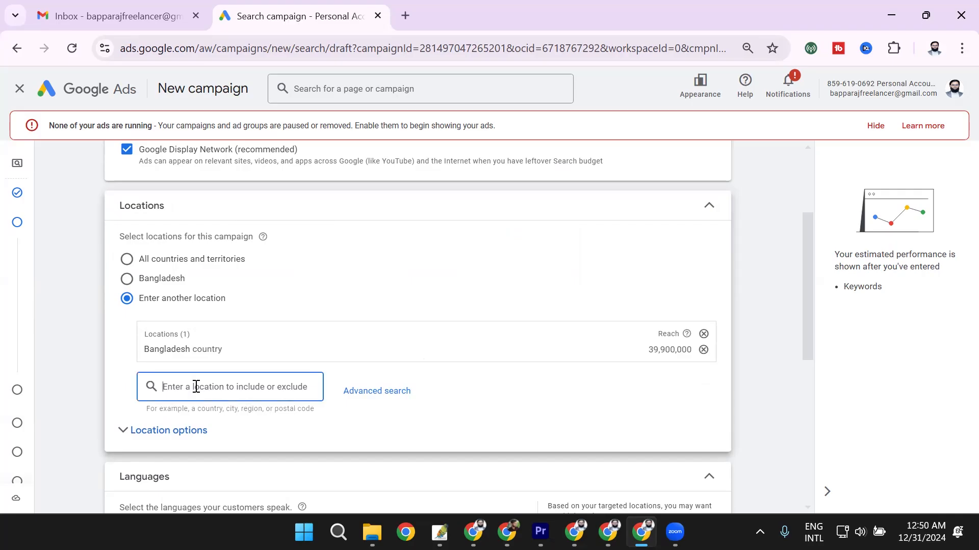
pyautogui.write('dhaka')
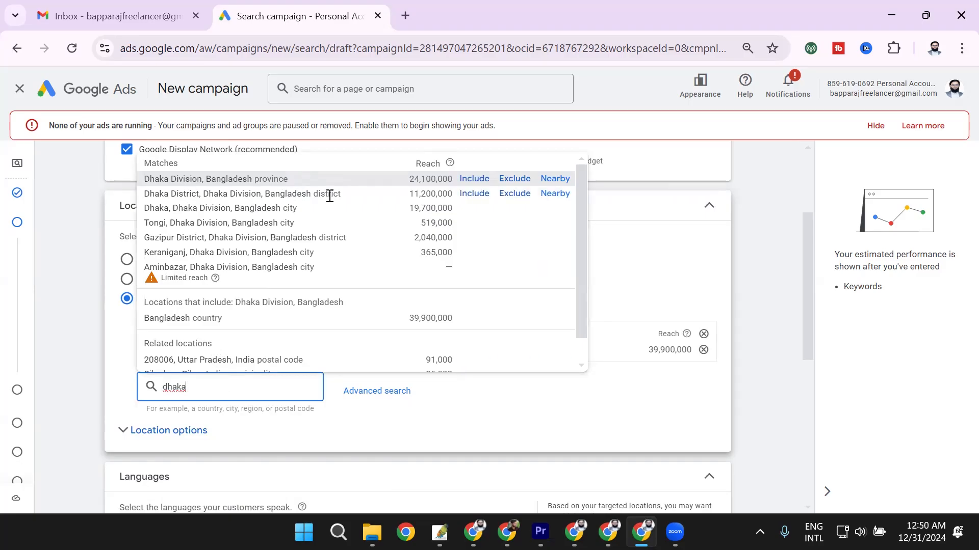
pyautogui.click(514, 200)
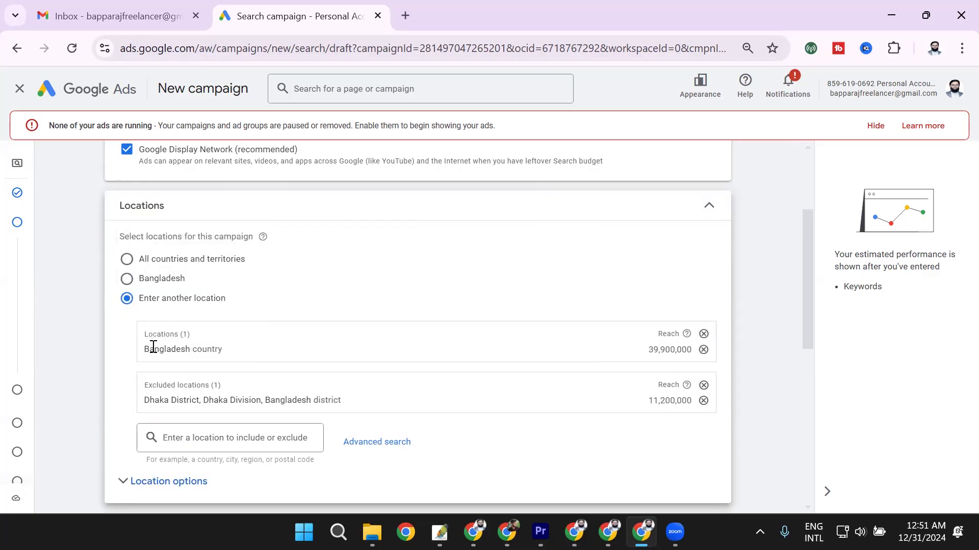
pyautogui.moveTo(176, 353); pyautogui.dragTo(247, 349)
pyautogui.click(250, 351)
pyautogui.moveTo(159, 401); pyautogui.dragTo(417, 406)
pyautogui.click(417, 405)
pyautogui.click(270, 438)
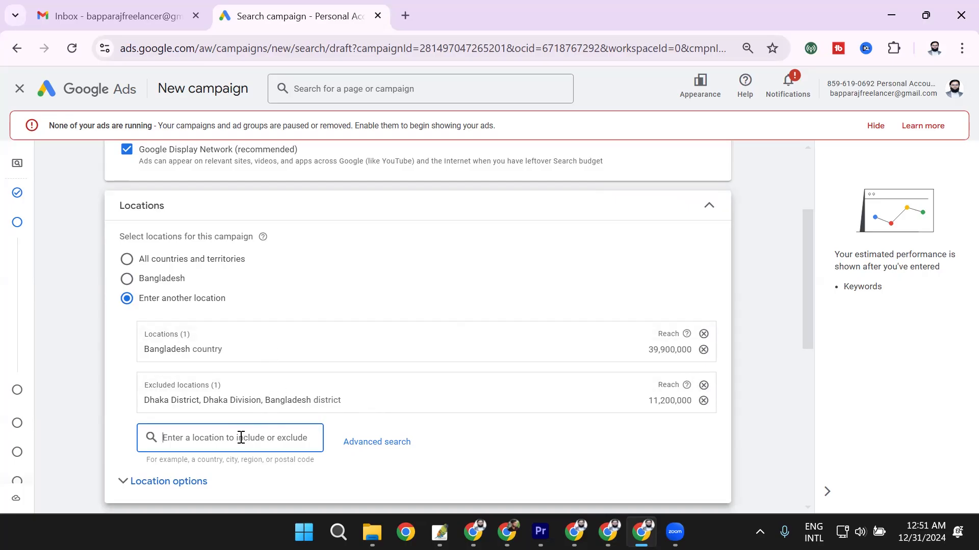
pyautogui.click(703, 401)
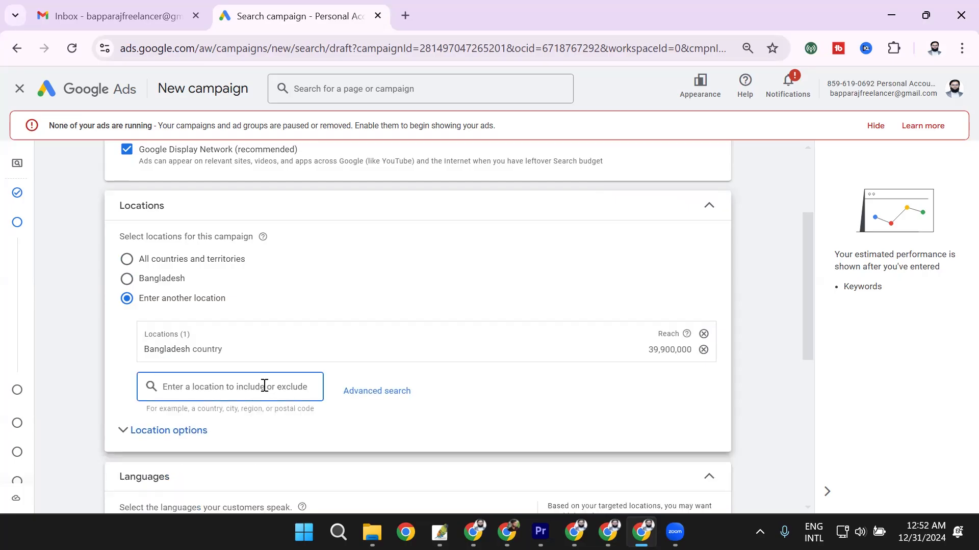
# Step: Look up Dhaka in the location search and remove Bangladesh from the campaign's target locations
pyautogui.write('dhaka')
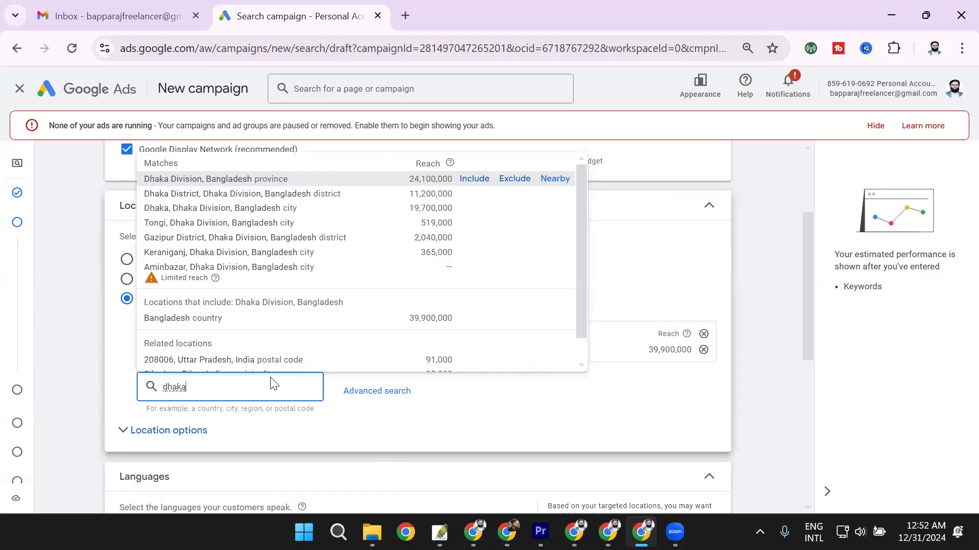
pyautogui.click(376, 347)
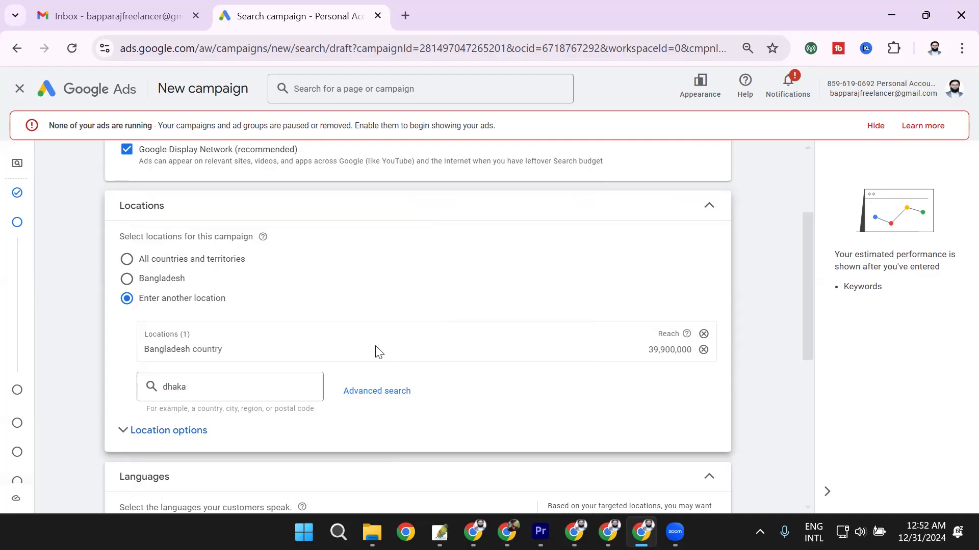
pyautogui.click(703, 350)
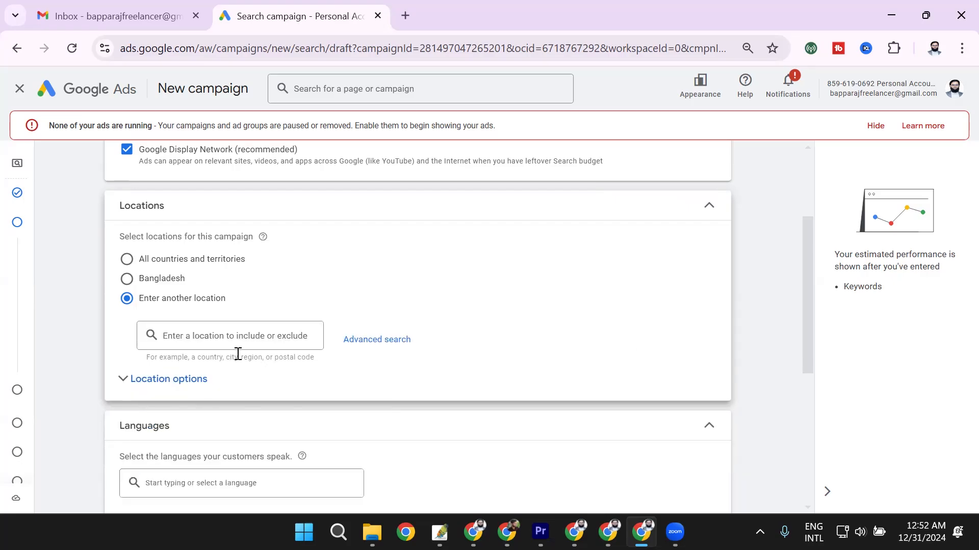
# Step: Include Tongi, Keraniganj and Fatullah as targets from the list of locations near Dhaka city
pyautogui.click(224, 337)
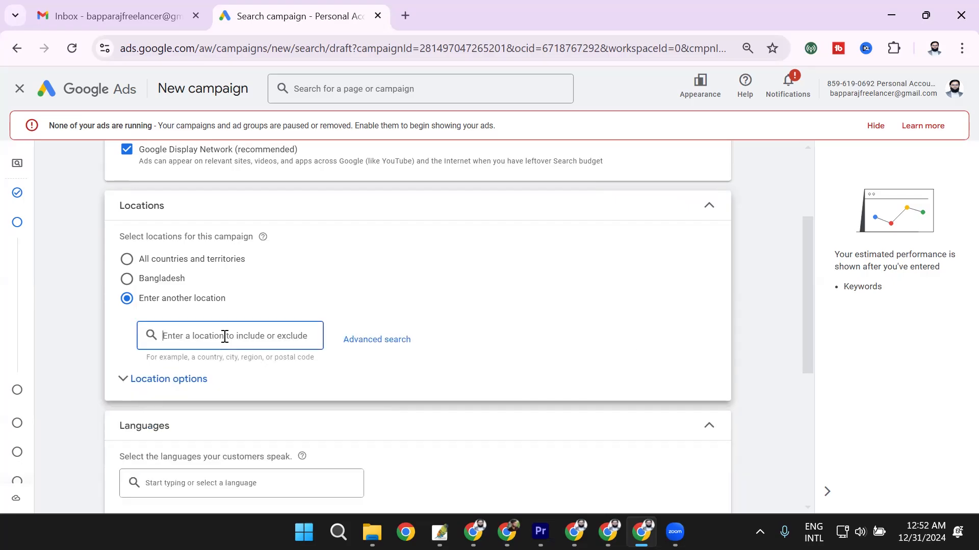
pyautogui.write('dhaka')
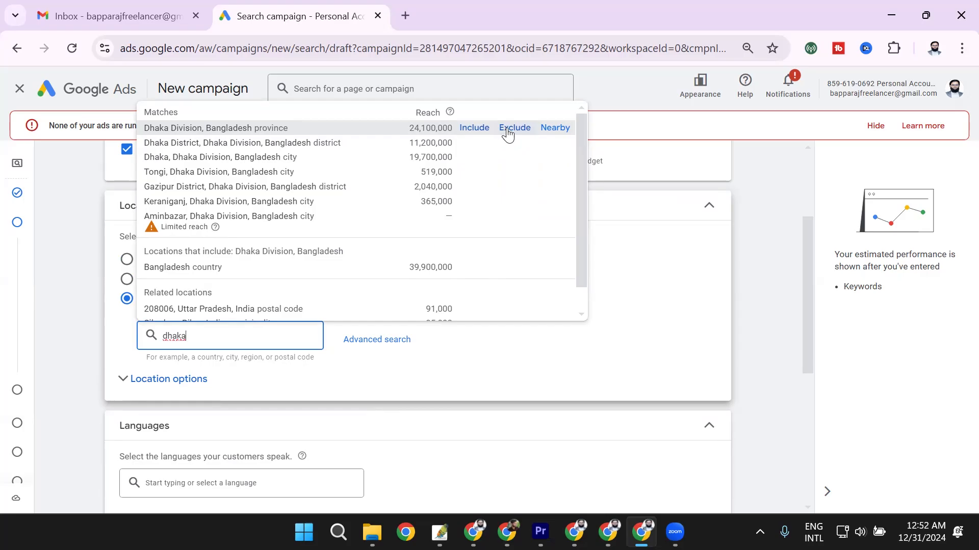
pyautogui.click(555, 127)
pyautogui.click(217, 336)
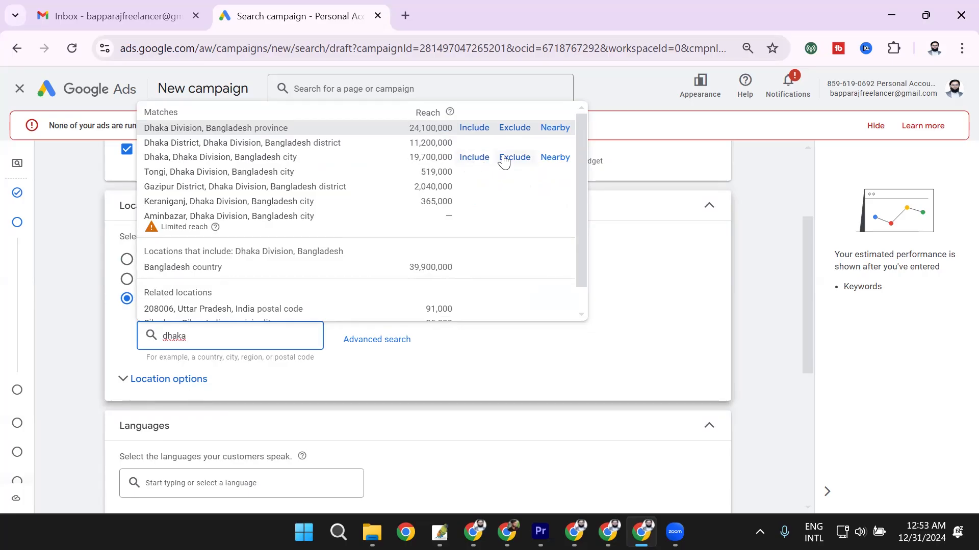
pyautogui.click(554, 158)
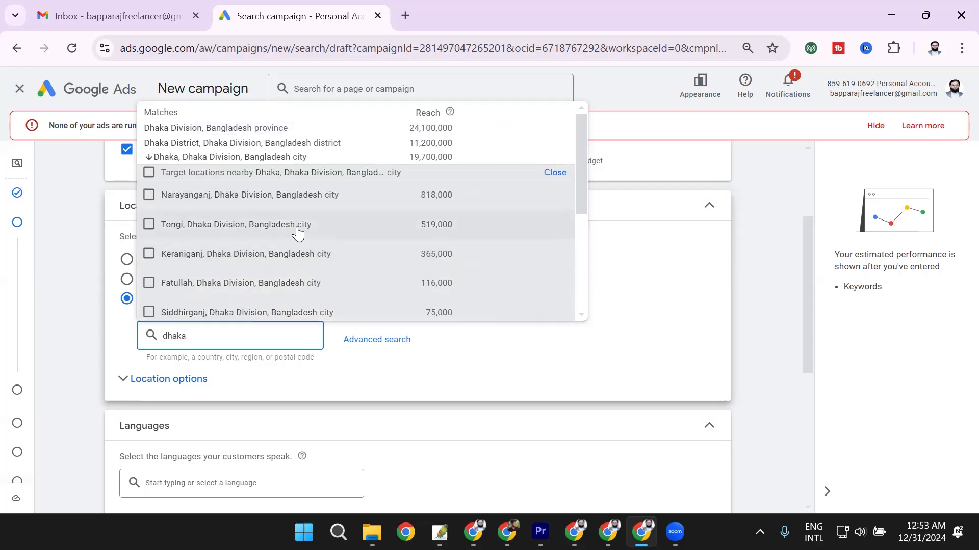
pyautogui.scroll(-2, 213, 237)
pyautogui.scroll(2, 214, 240)
pyautogui.click(149, 225)
pyautogui.click(149, 253)
pyautogui.click(149, 283)
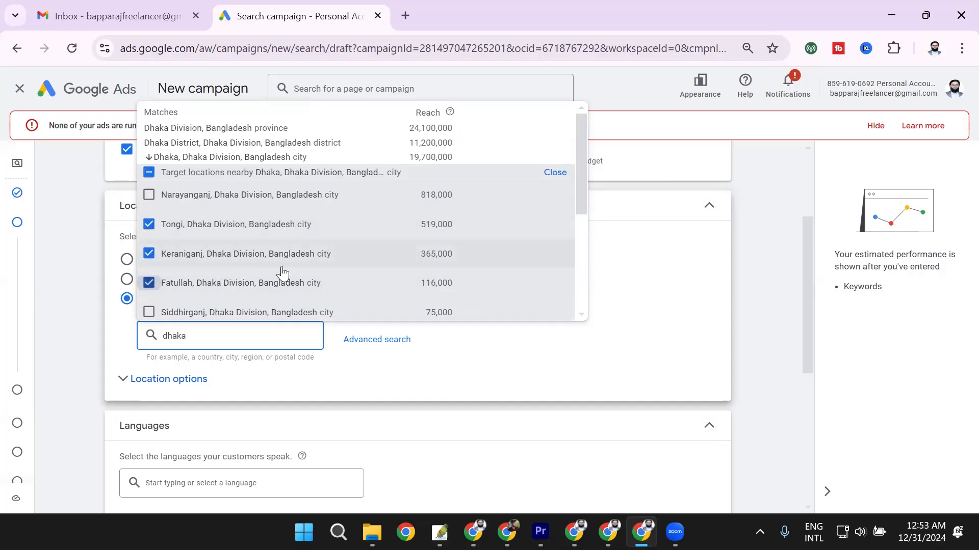
pyautogui.scroll(-1, 192, 246)
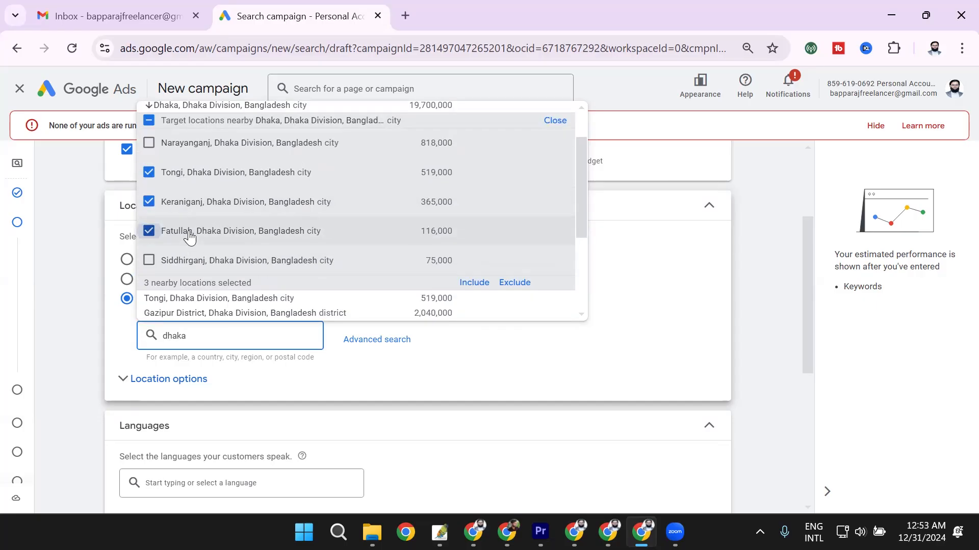
pyautogui.click(475, 283)
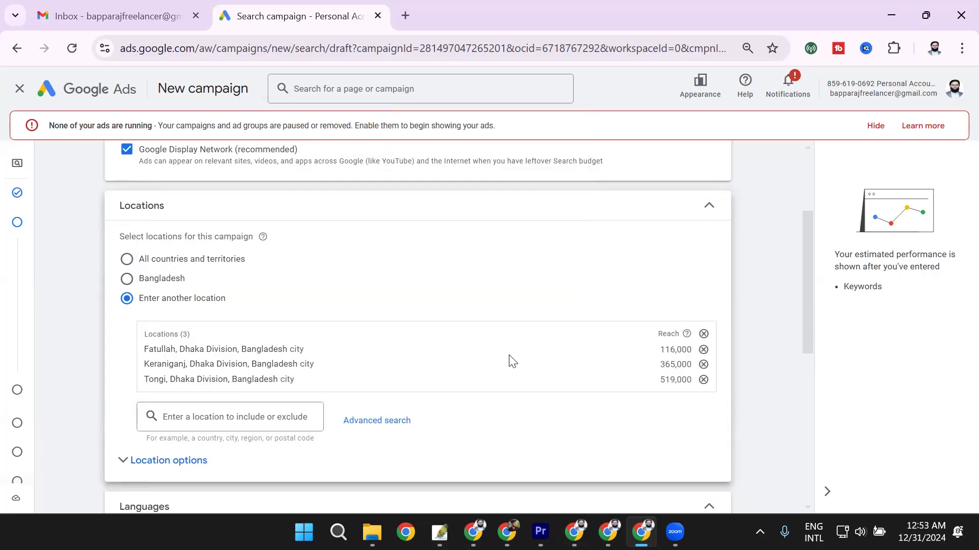
# Step: Remove Fatullah, Keraniganj and Tongi from the campaign's target locations
pyautogui.click(703, 350)
pyautogui.click(703, 351)
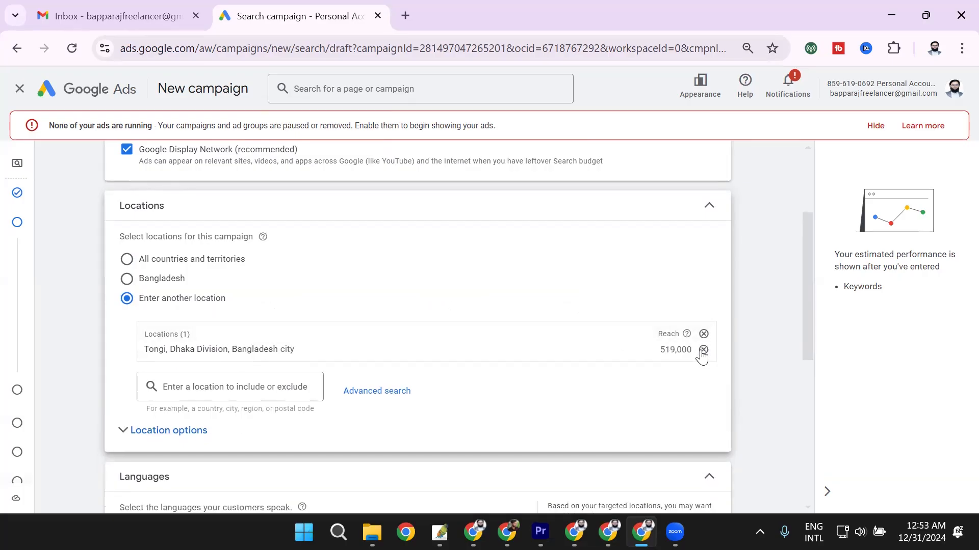
pyautogui.click(703, 354)
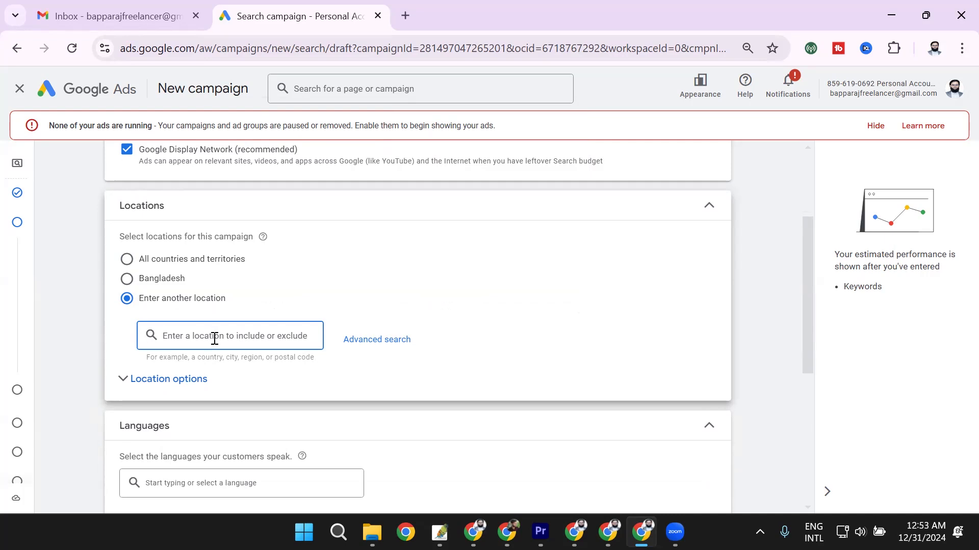
# Step: Open the advanced location search and look up postal code 5020 using bulk location entry
pyautogui.click(368, 345)
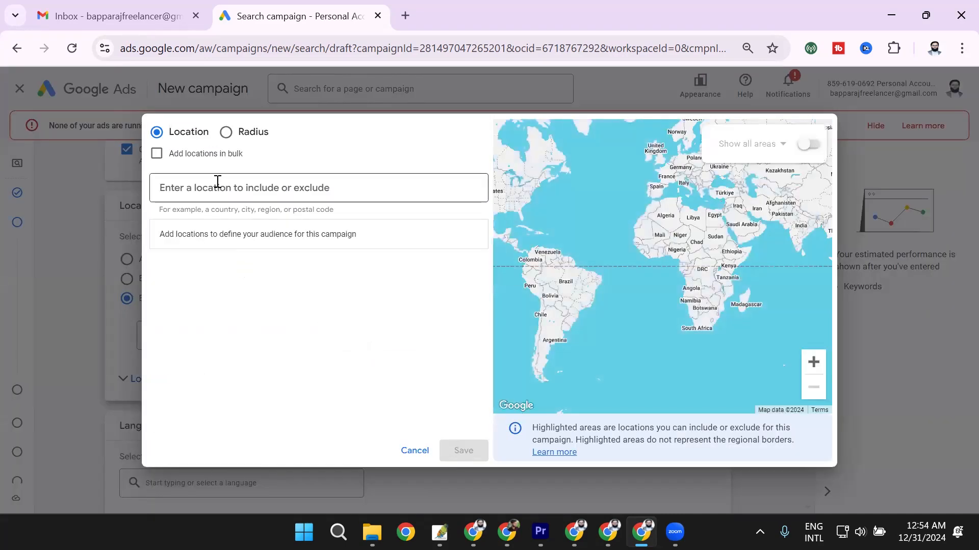
pyautogui.click(157, 154)
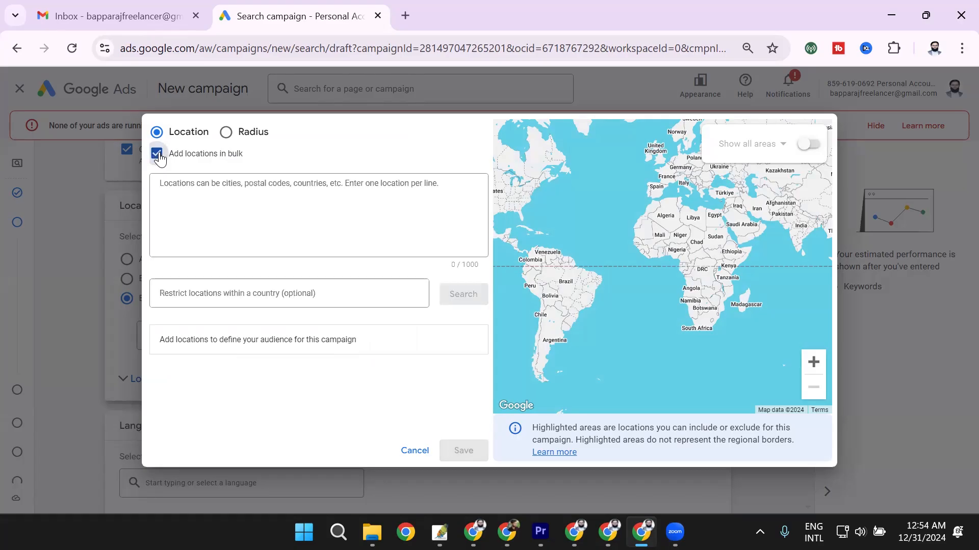
pyautogui.click(210, 201)
pyautogui.write('1000')
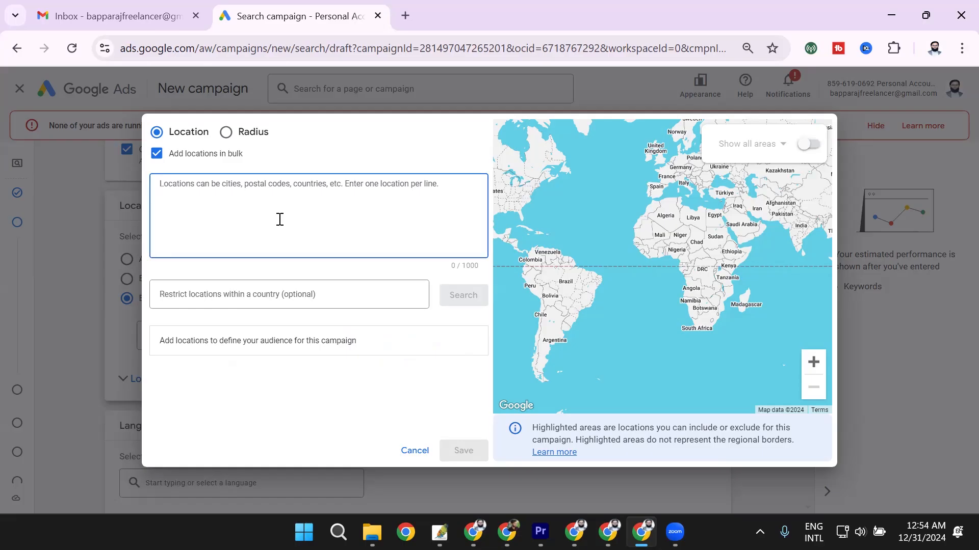
pyautogui.write('5020')
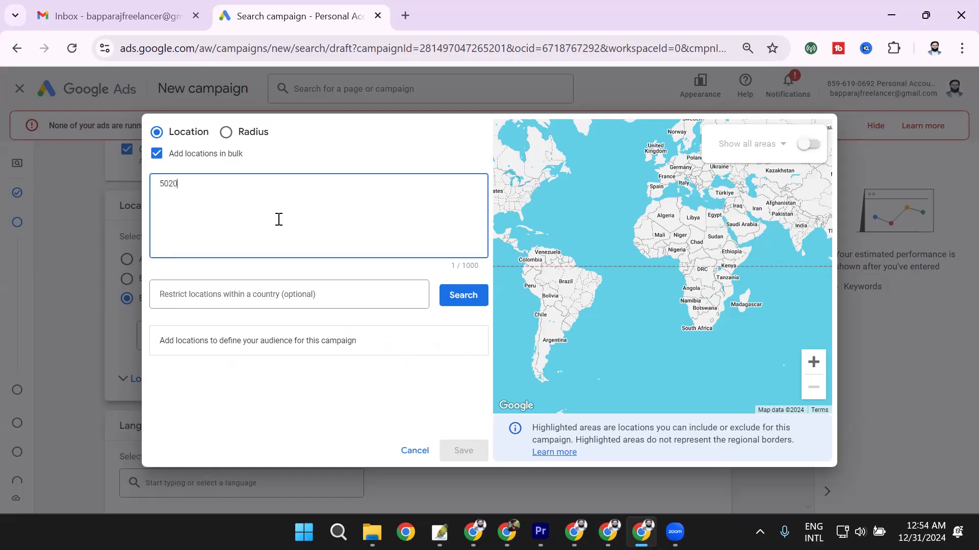
pyautogui.click(460, 301)
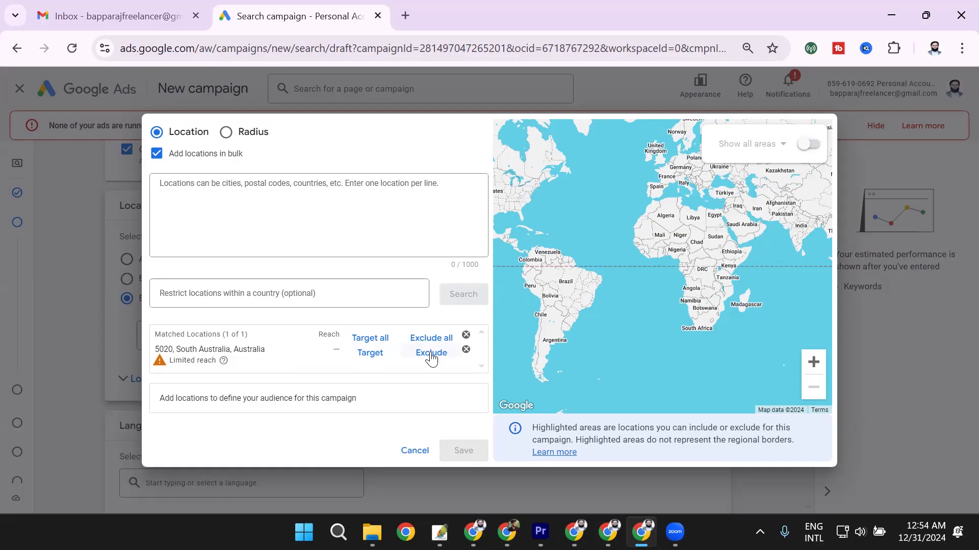
# Step: Switch to radius targeting and include a 20 mi radius around Dhaka Medical College Hospital, Secretariat Road, Dhaka
pyautogui.click(226, 134)
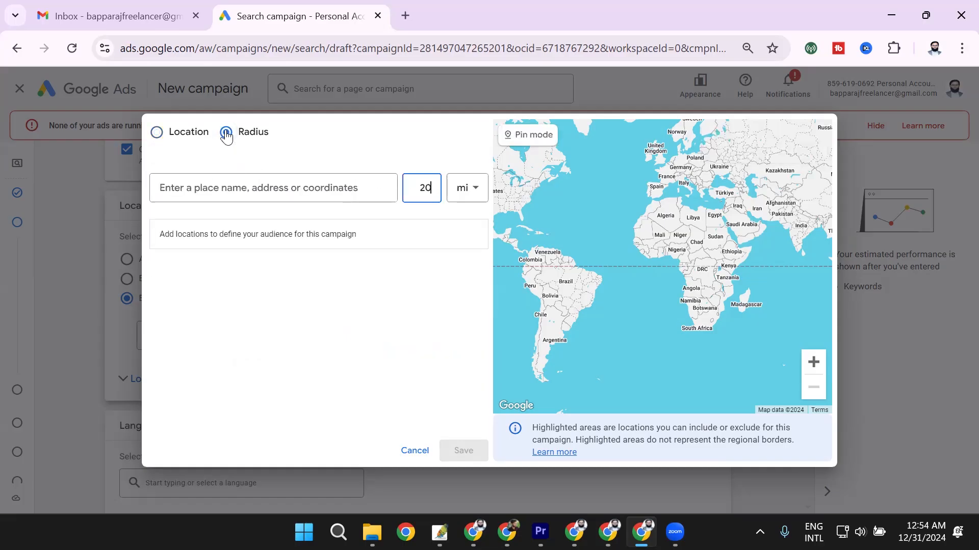
pyautogui.click(241, 187)
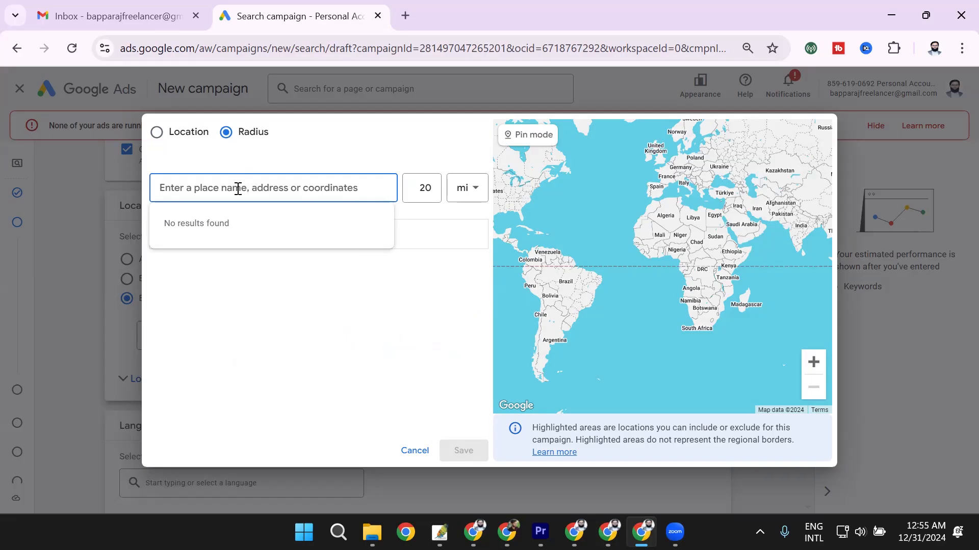
pyautogui.write('dhaka')
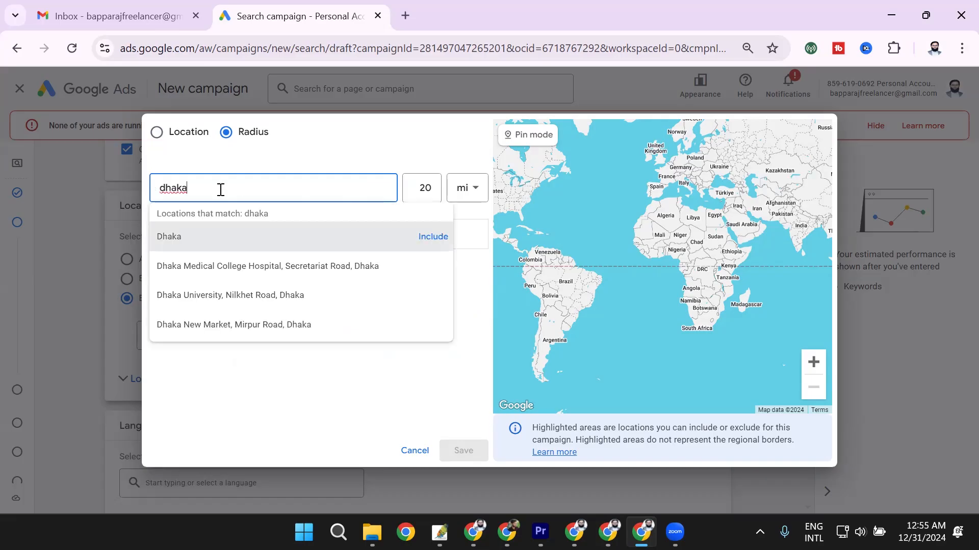
pyautogui.click(221, 266)
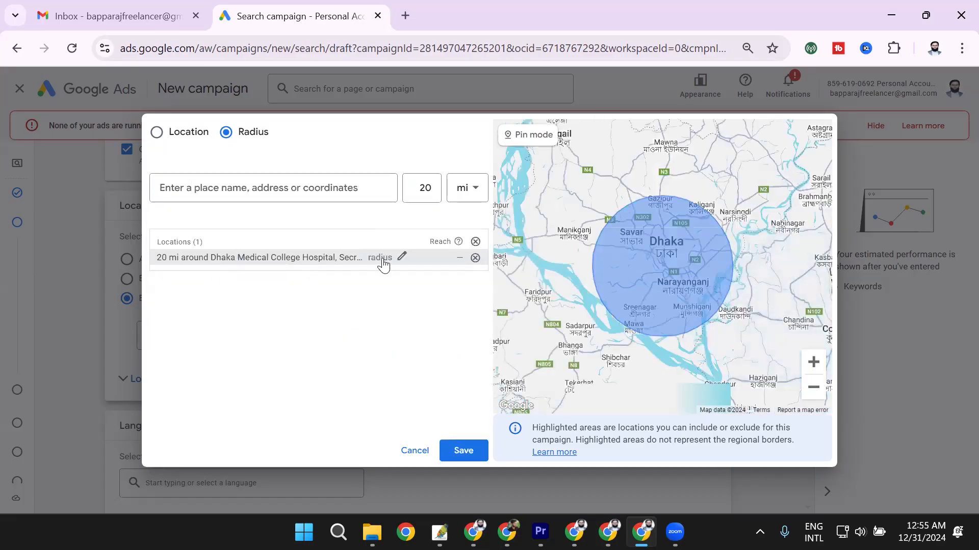
# Step: Switch the radius unit to km for new entries and save the radius target around Dhaka Medical College Hospital to the campaign
pyautogui.click(461, 188)
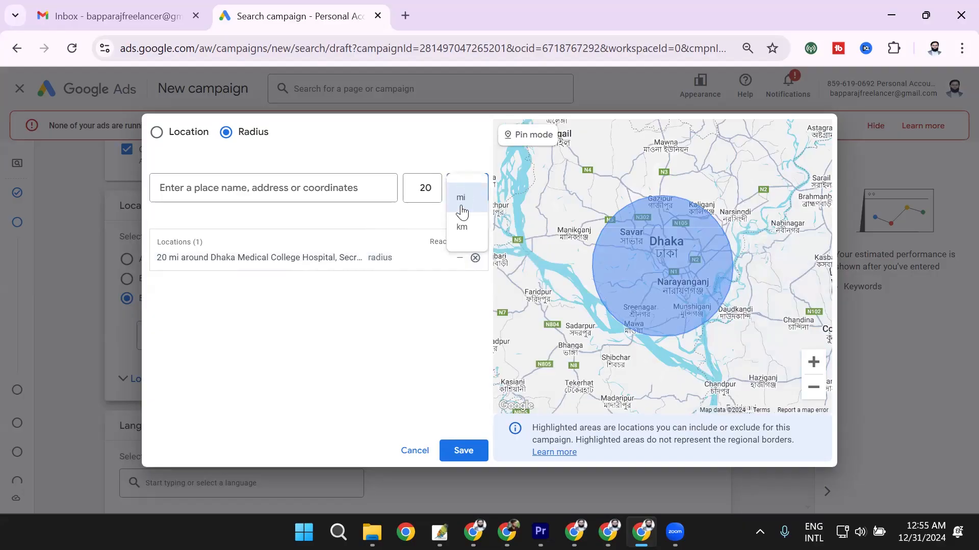
pyautogui.click(455, 224)
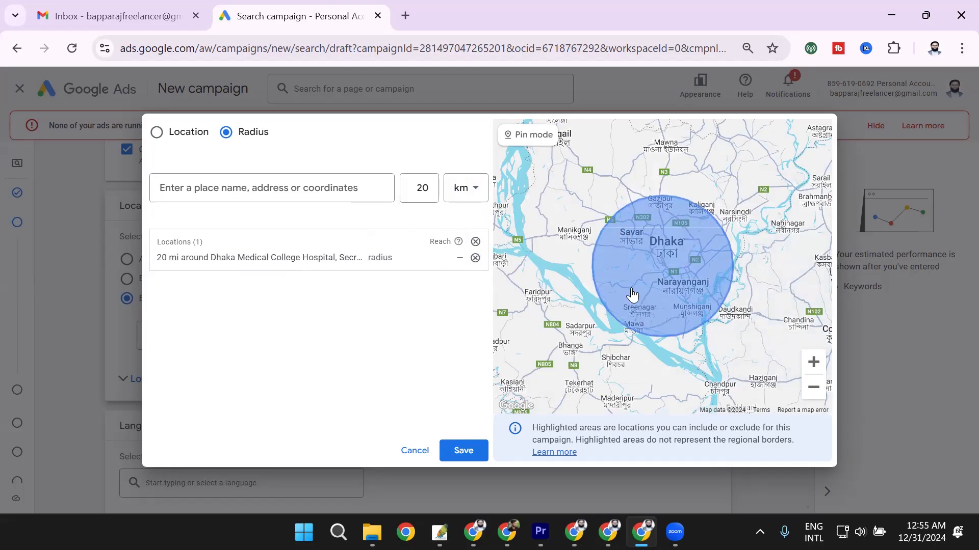
pyautogui.click(460, 193)
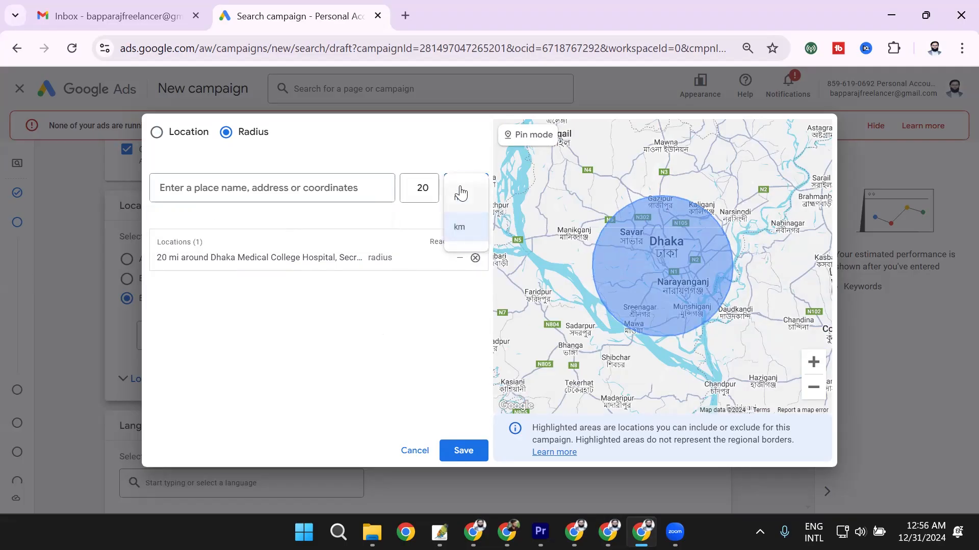
pyautogui.click(417, 216)
pyautogui.click(422, 189)
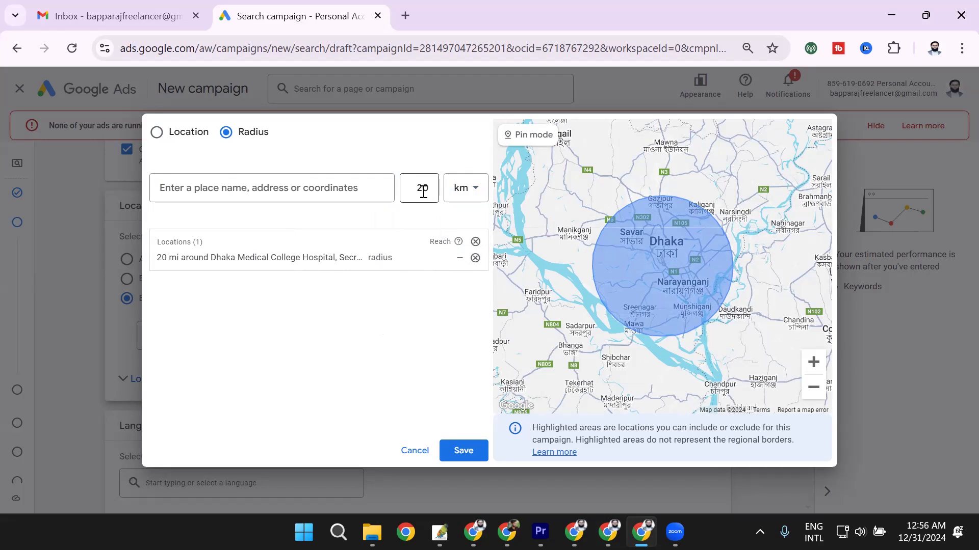
pyautogui.doubleClick(424, 189)
pyautogui.click(458, 448)
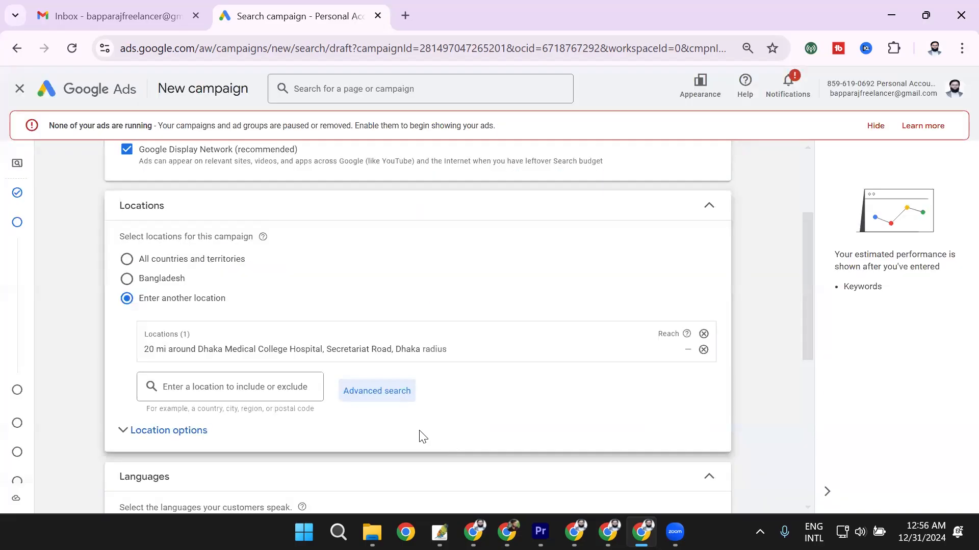
# Step: Expand the campaign's location options and review the Presence or interest and Presence choices for included locations
pyautogui.scroll(-1, 255, 398)
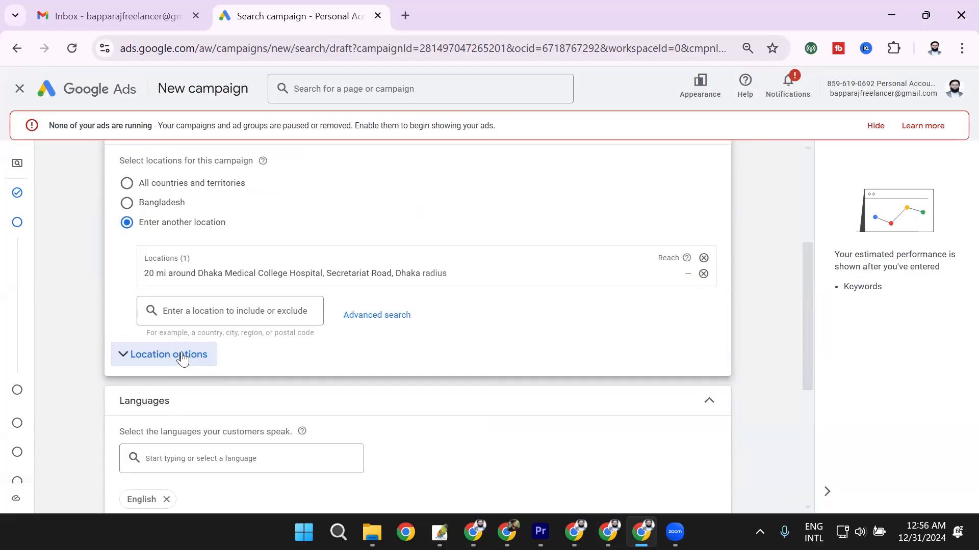
pyautogui.click(184, 356)
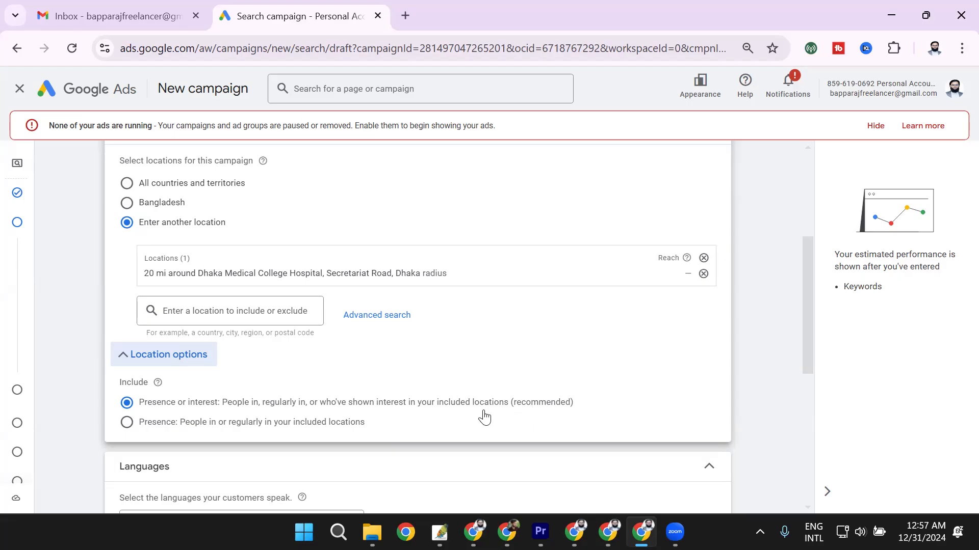
pyautogui.scroll(-1, 423, 393)
pyautogui.scroll(1, 424, 390)
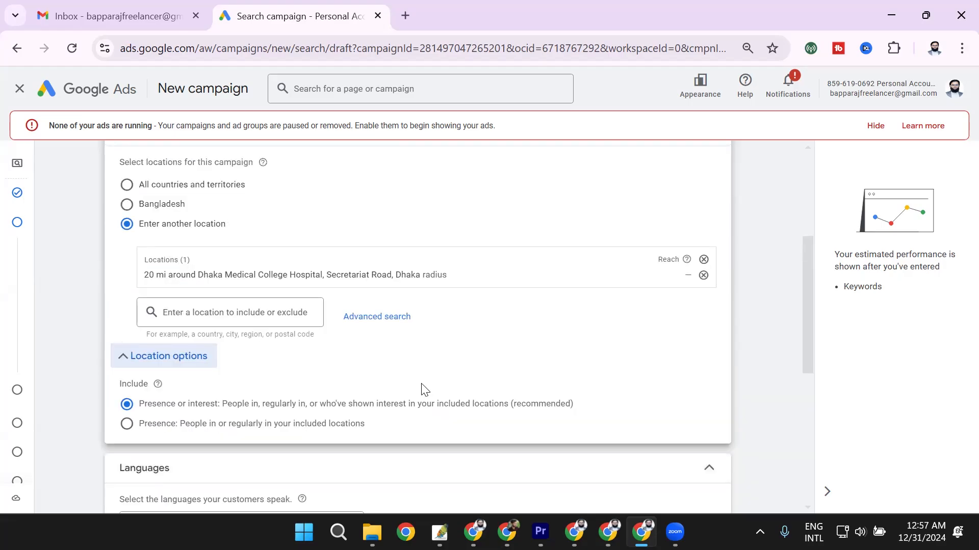
pyautogui.scroll(-1, 420, 378)
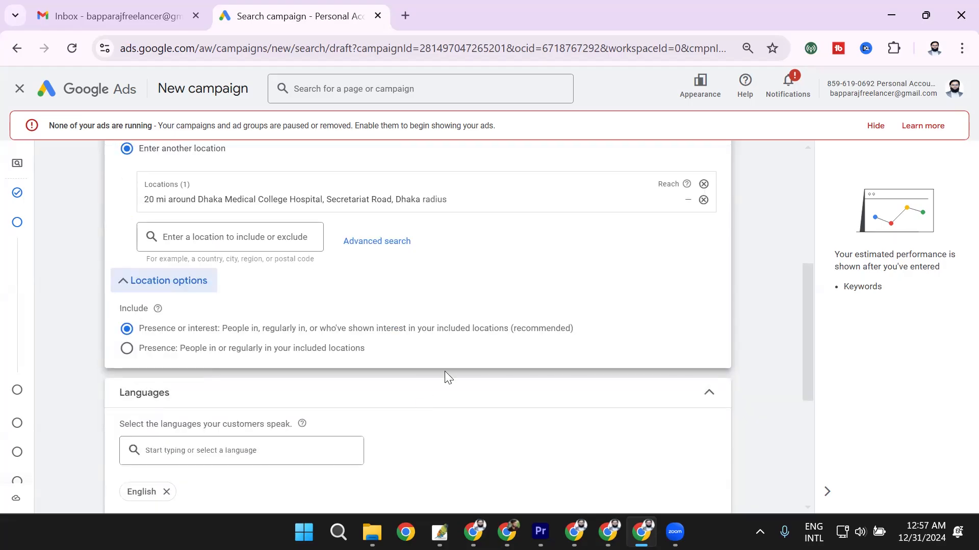
pyautogui.scroll(1, 443, 361)
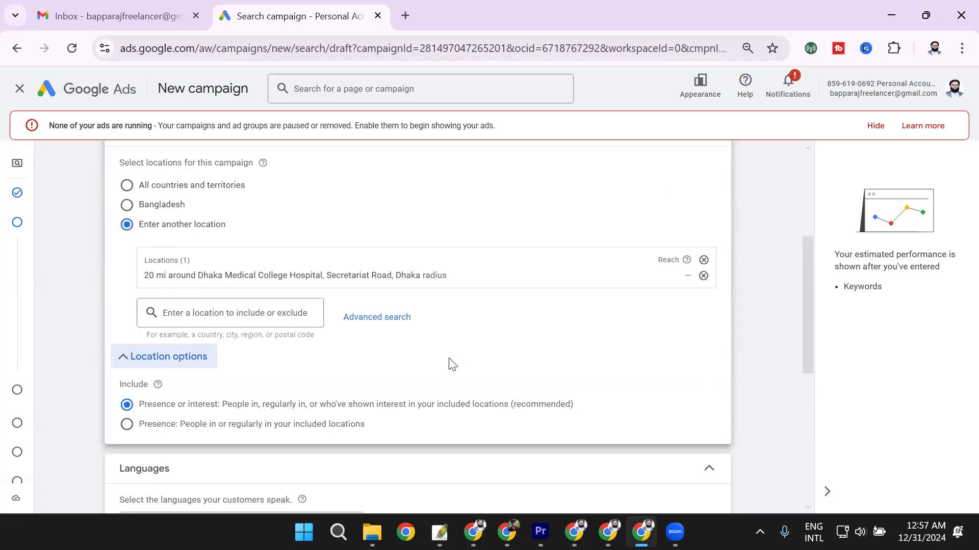